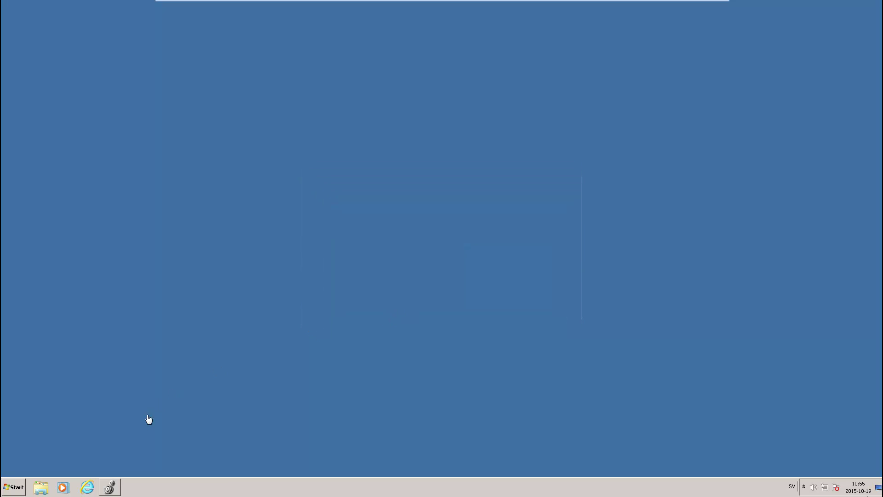
Bring up the Logix project and start adding a new module to the Ethernet network under the 1756-EN2T.
click(110, 488)
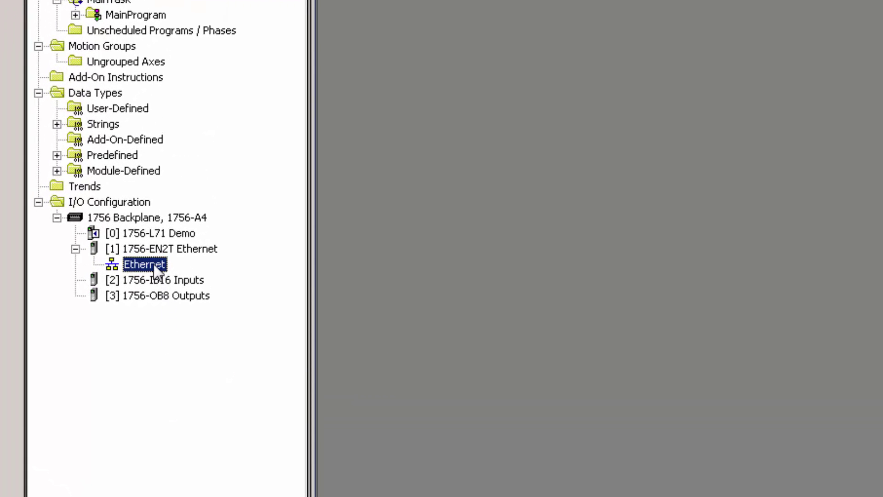
right_click(155, 267)
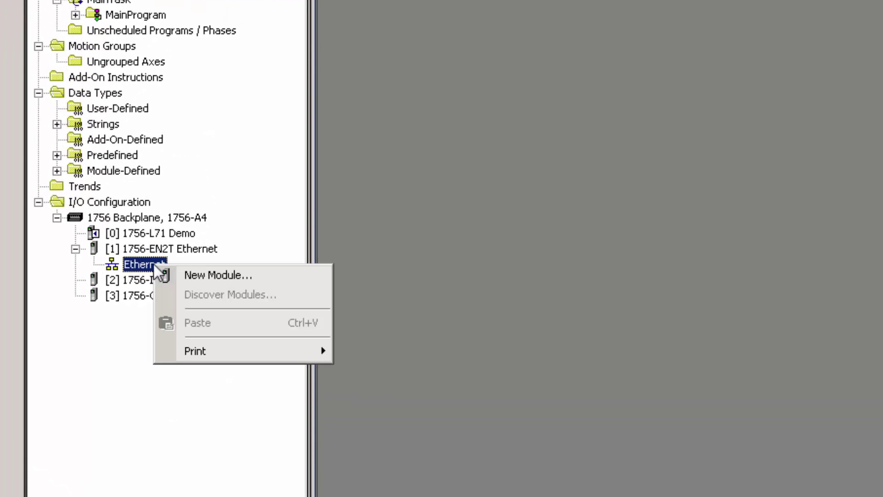
click(188, 274)
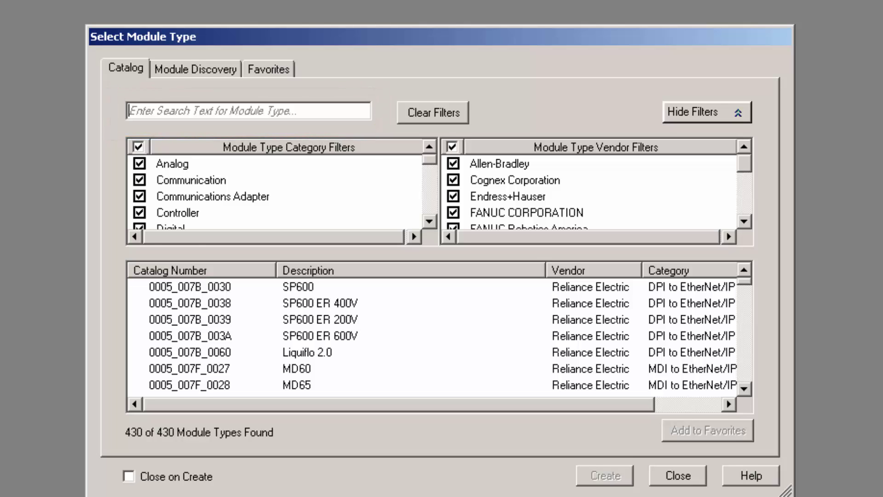
Filter the module catalog to vendor HMS Industrial Networks AB and create the HMS-EN2SER Ethernet to Serial Linking Device.
click(452, 147)
click(744, 221)
click(744, 221)
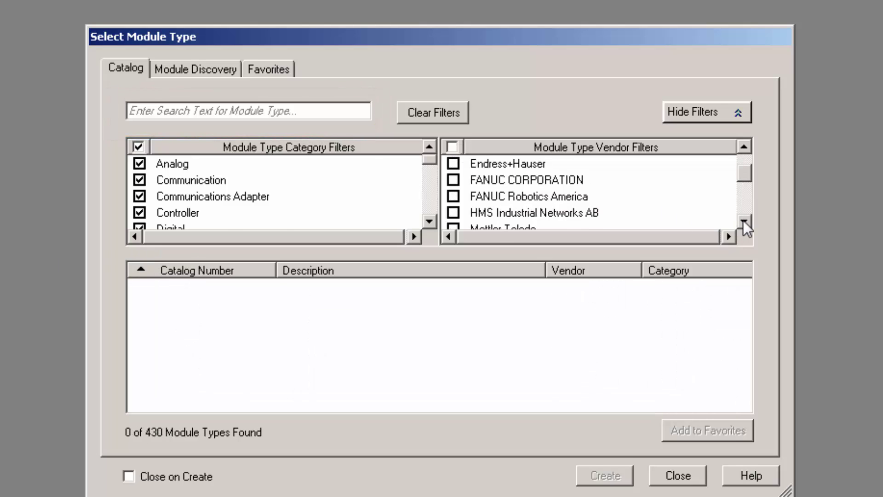
click(453, 213)
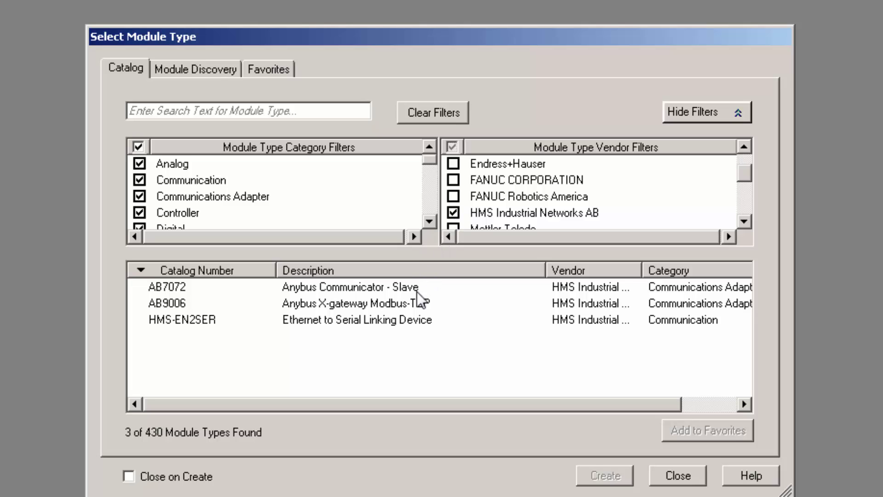
click(421, 327)
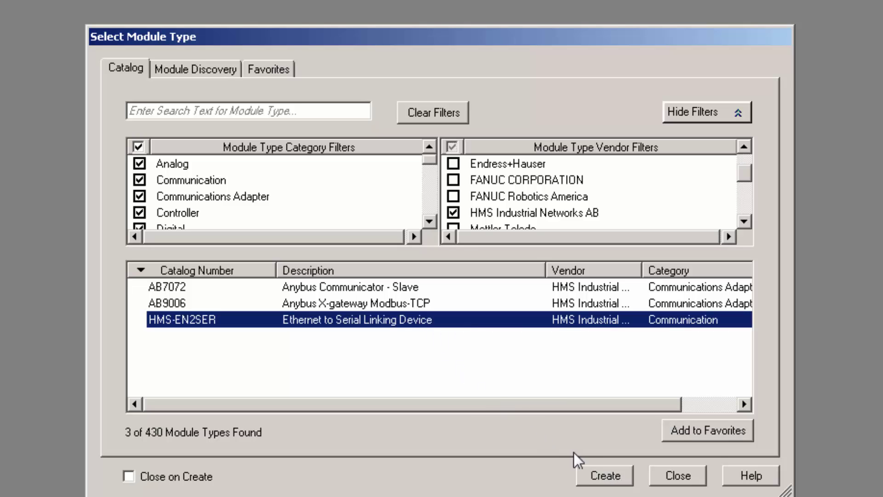
click(595, 474)
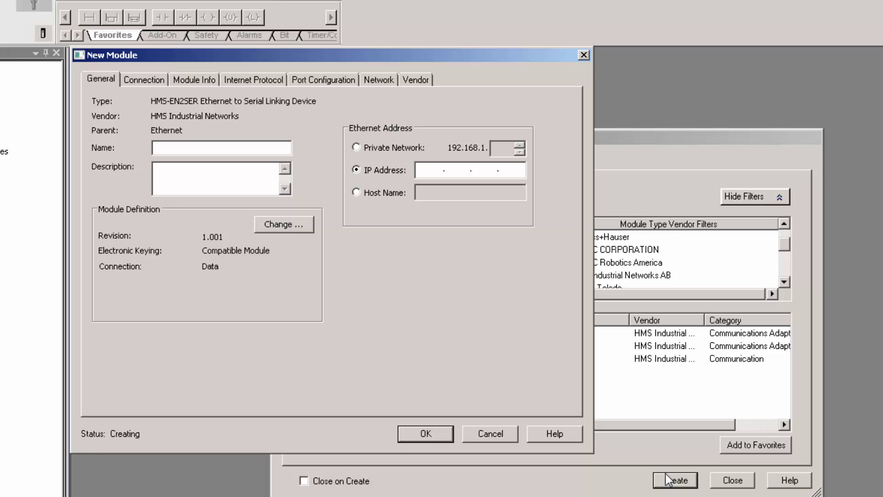
Name the new module Serial_Link and set its IP address to 10.10.55.120.
click(226, 150)
text(Serial_Link)
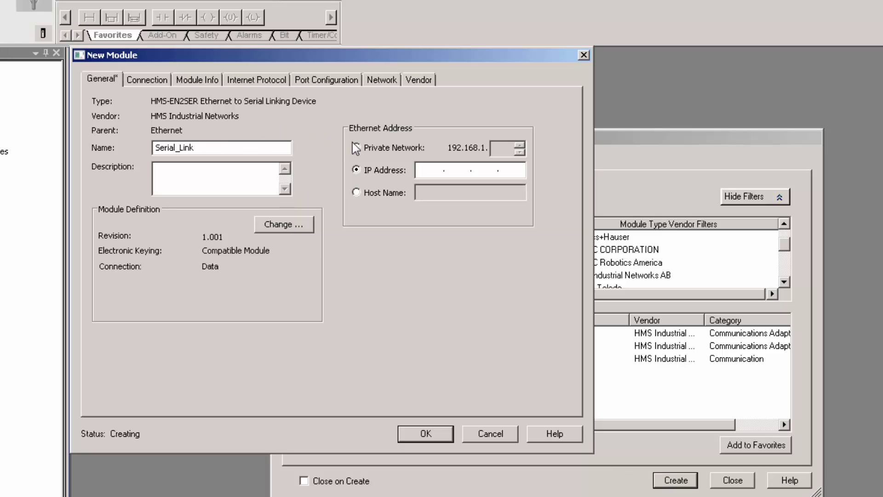
click(426, 167)
text(10.10.55.120)
Launch the HMS-EN2SER Configuration Manager from the module definition and expand the Subnetwork.
click(297, 226)
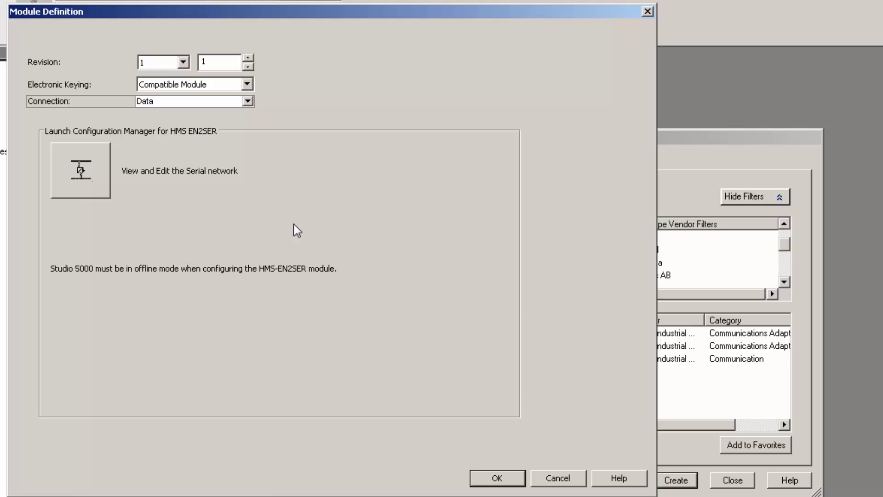
click(90, 170)
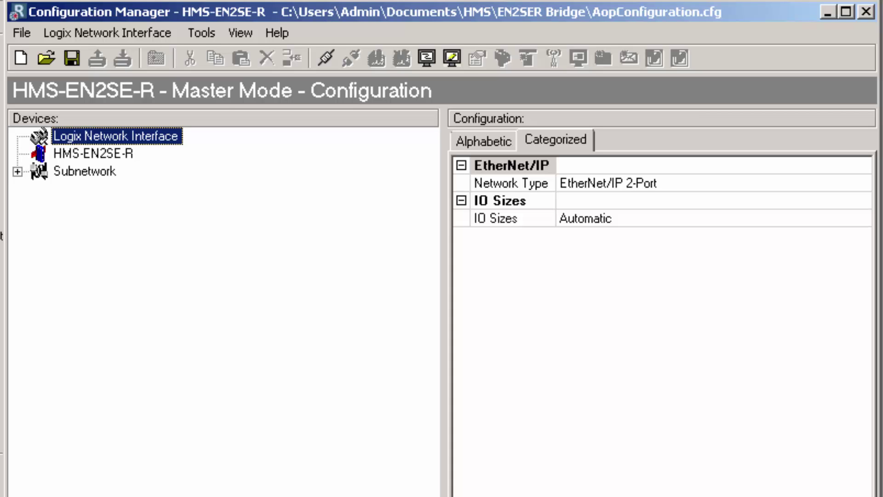
click(17, 172)
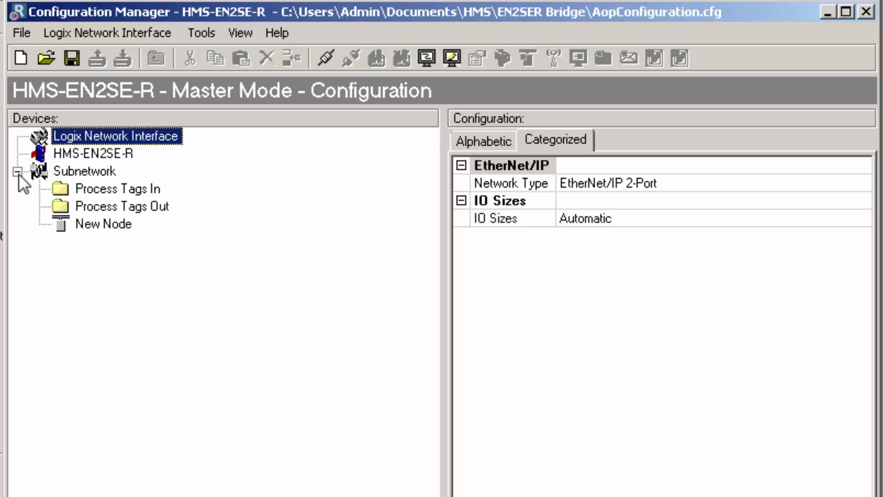
Rename the new node in the Subnetwork to Powerflex 4.
right_click(89, 224)
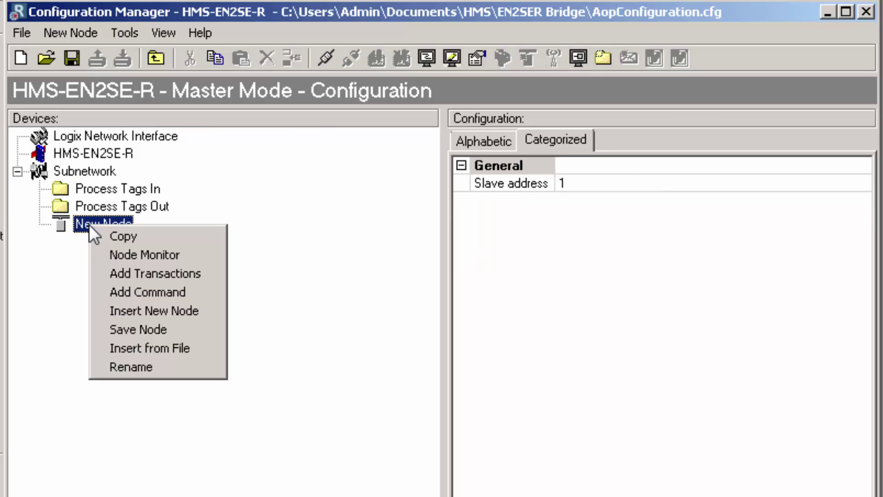
click(143, 363)
text(Powerflex 4)
key(Return)
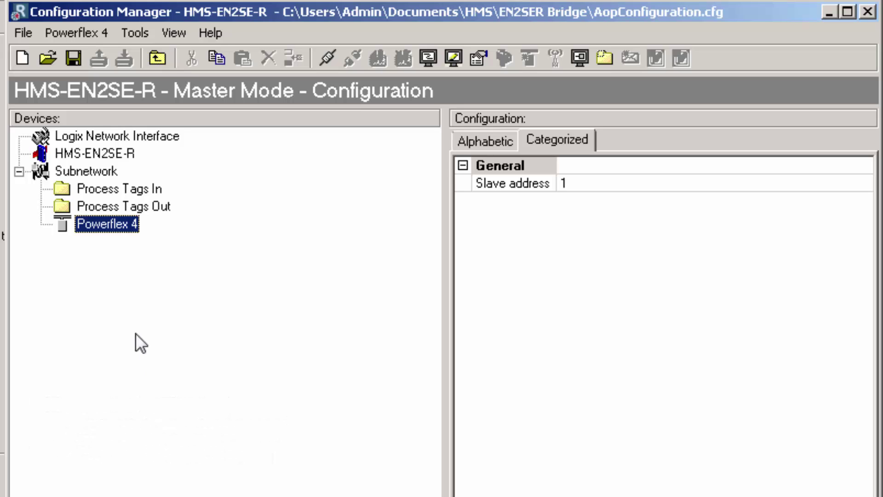
Add the Read Input Registers and Write Single Register commands to the Powerflex 4 node.
right_click(97, 225)
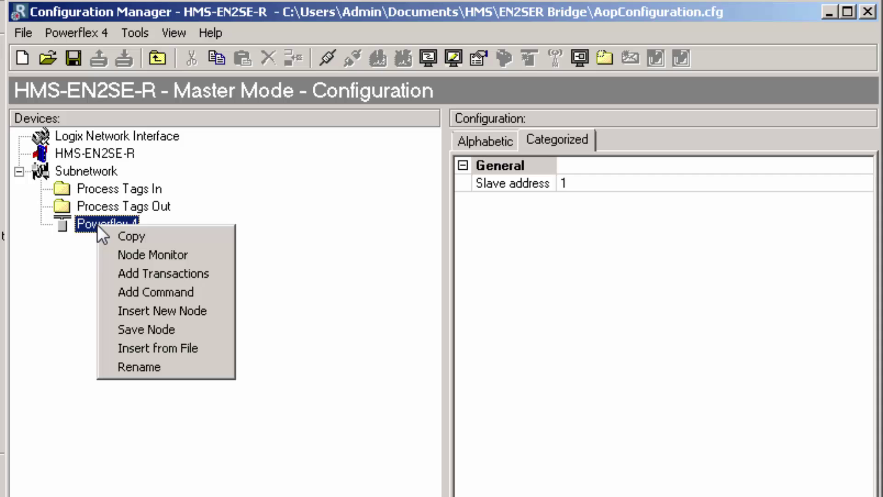
click(170, 294)
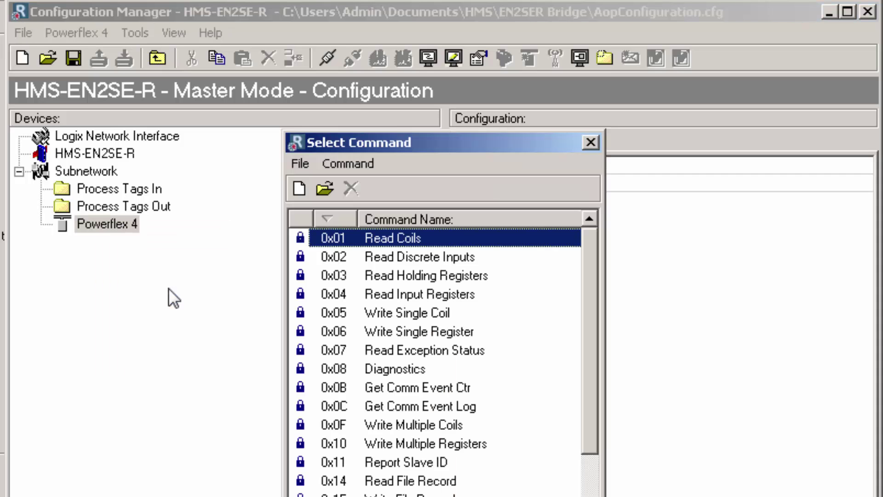
double_click(345, 294)
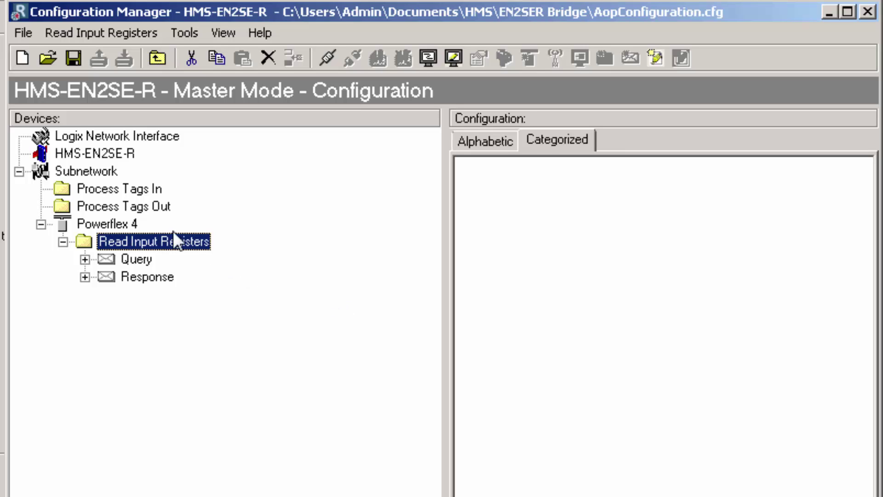
right_click(130, 224)
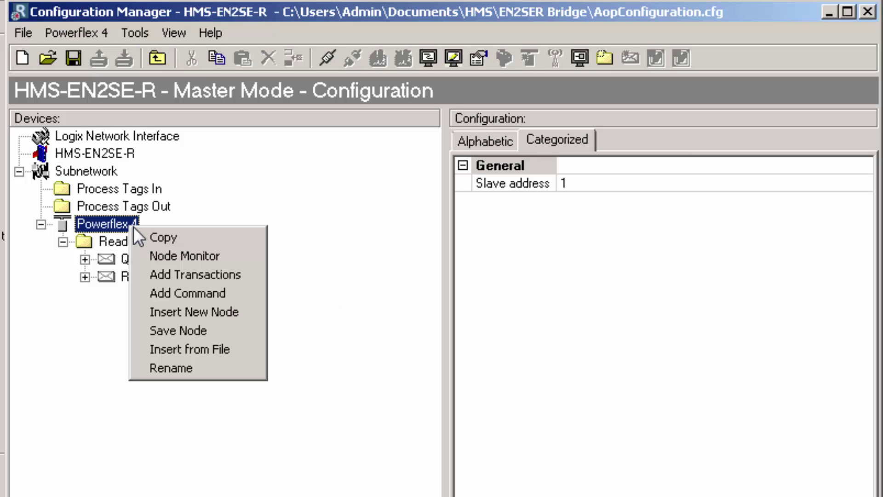
click(189, 288)
double_click(386, 327)
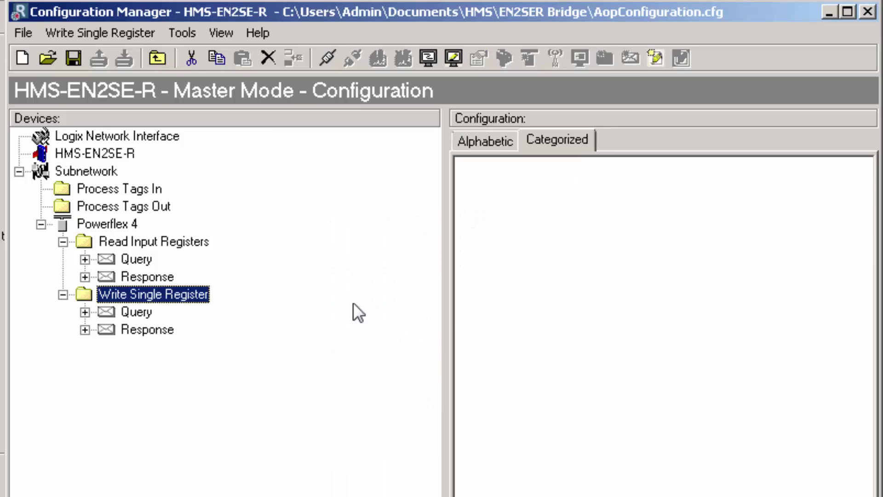
Rename the Read Input Registers command to Status_Data.
right_click(184, 238)
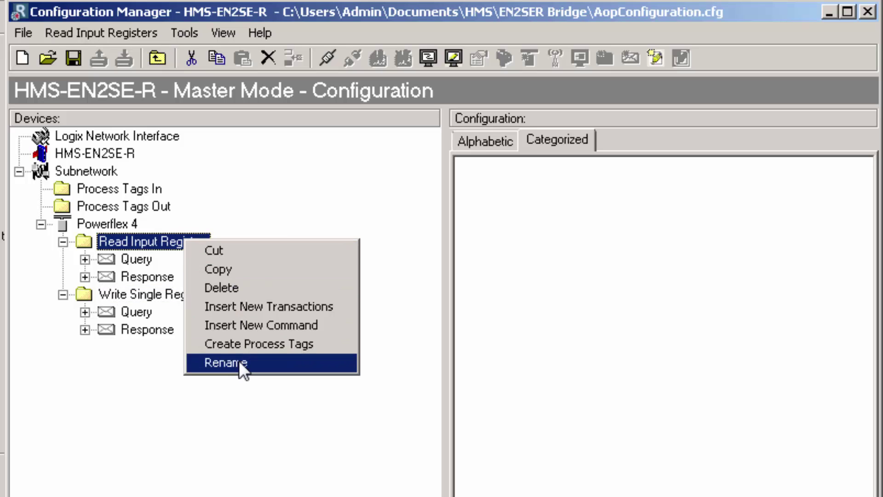
click(239, 360)
text(Status_Data)
key(Return)
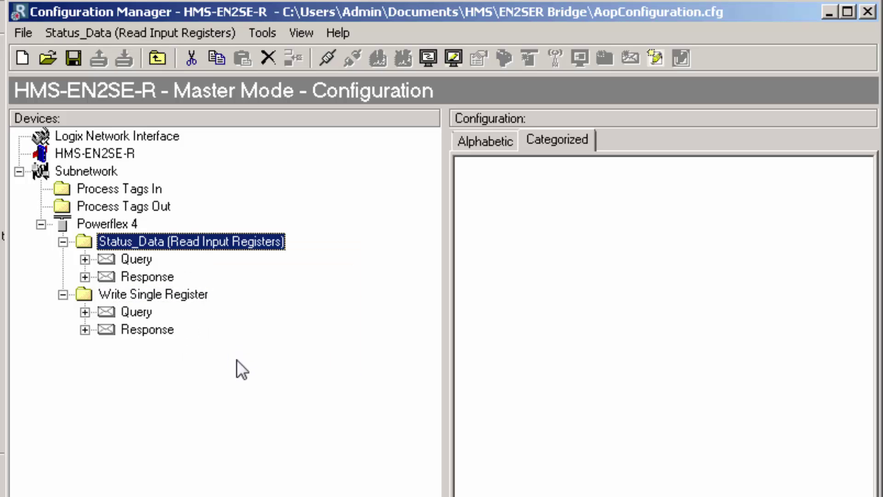
Rename the Write Single Register command to Command_Data.
click(170, 291)
right_click(169, 293)
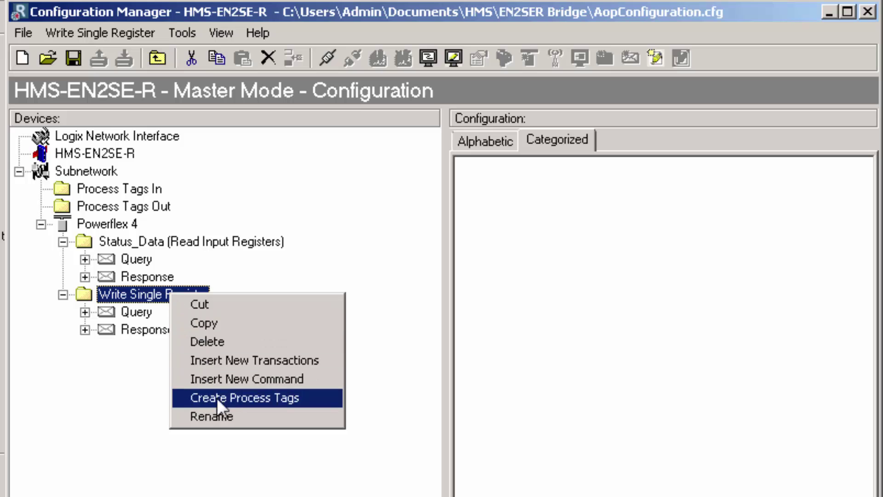
click(212, 416)
text(Command_Datra)
key(BackSpace)
key(BackSpace)
text(a)
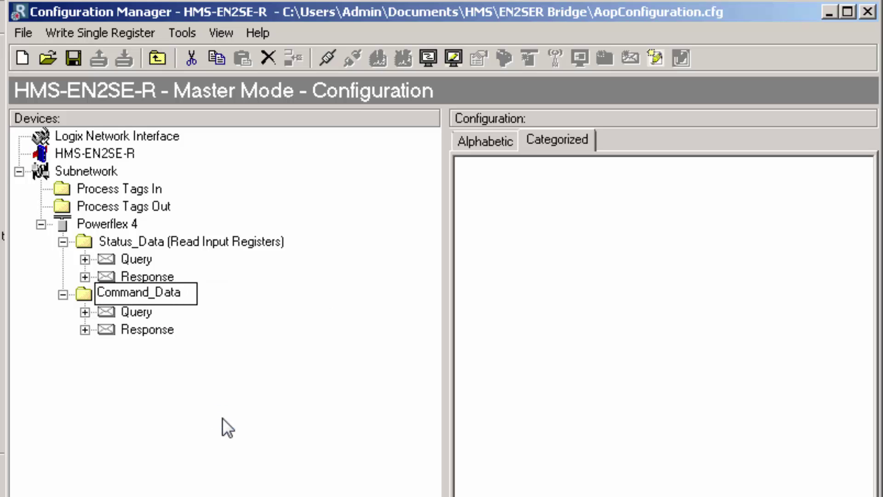
key(Return)
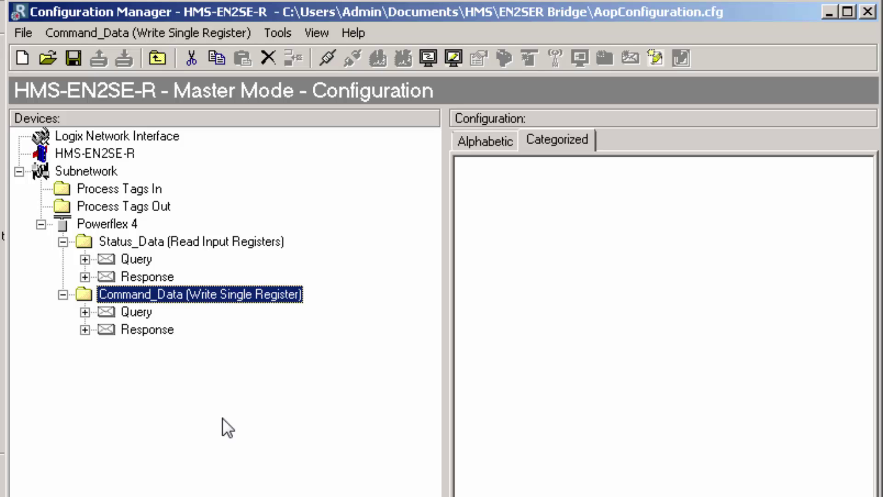
In the Status_Data query, set the starting address to 0x2100 and the quantity of input registers to 0x0001.
click(85, 259)
click(85, 364)
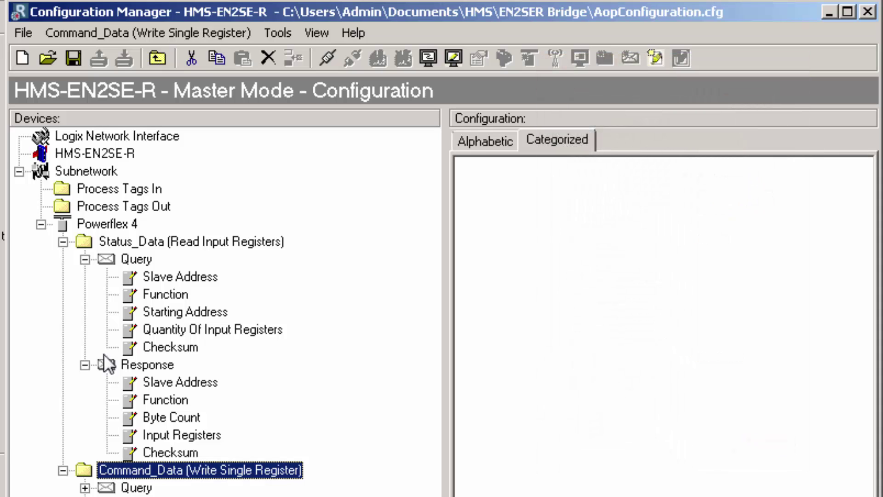
click(184, 315)
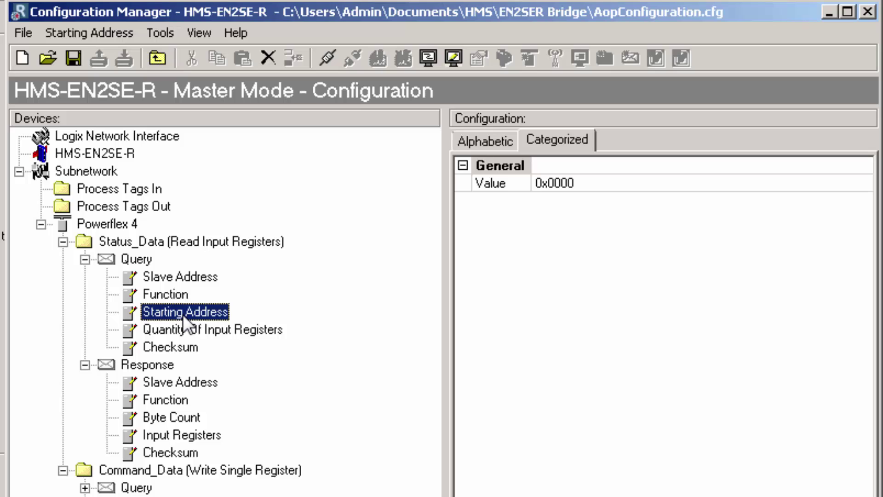
click(548, 184)
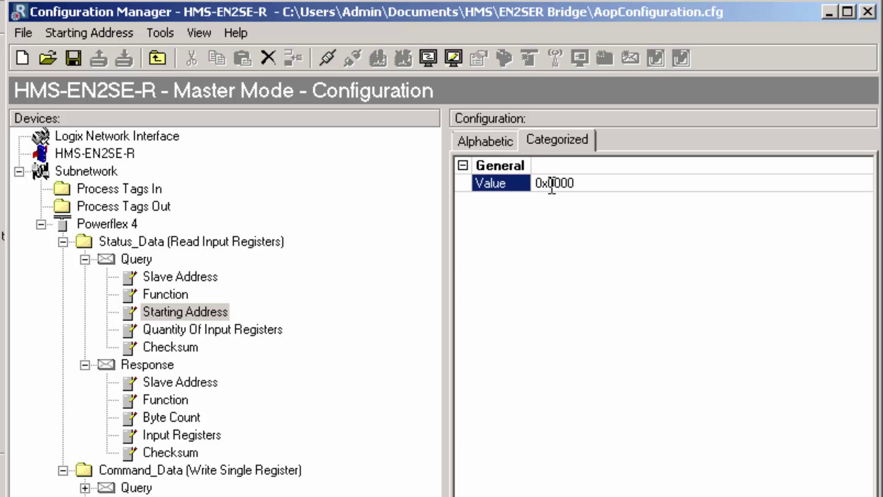
drag(548, 183, 603, 186)
text(2100)
click(281, 329)
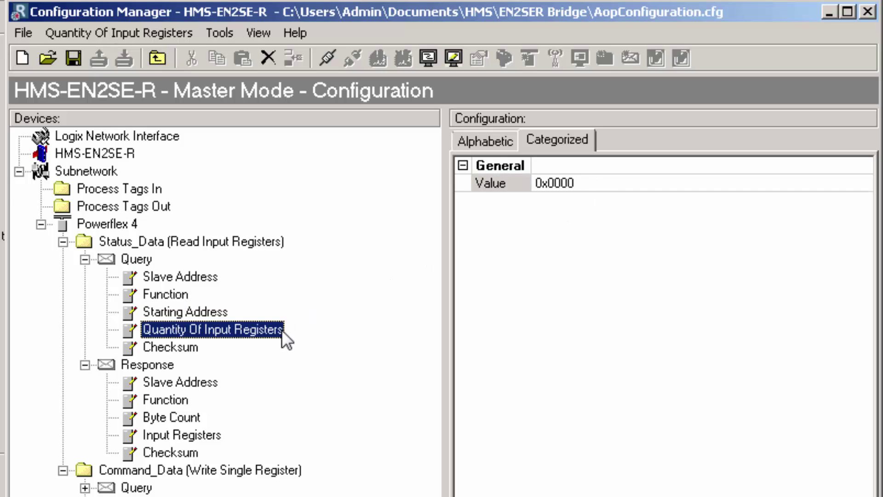
click(607, 184)
key(BackSpace)
text(1)
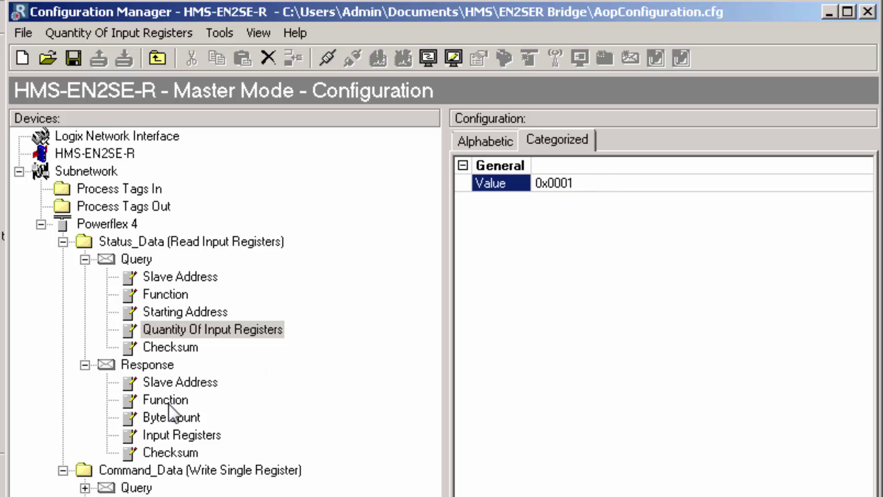
In the Status_Data response, set the byte count to 0x02 and the input registers' data length to 0x0002.
click(168, 418)
click(607, 185)
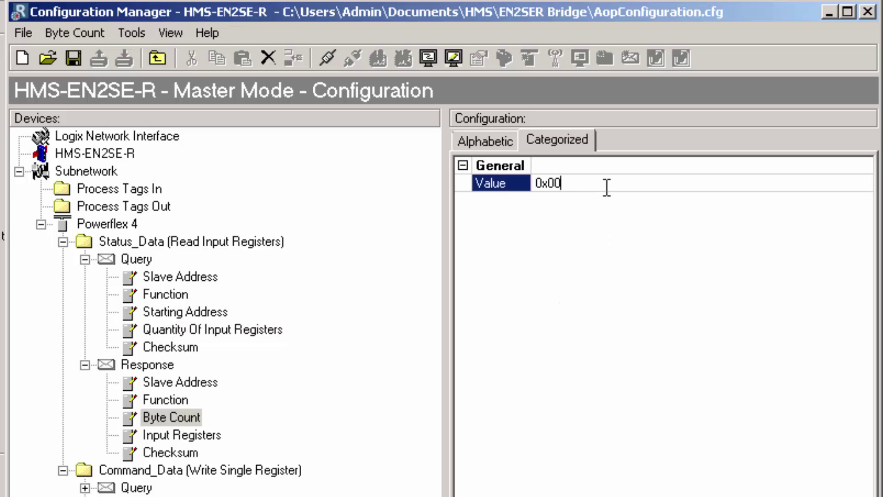
key(BackSpace)
text(2)
click(218, 431)
click(602, 183)
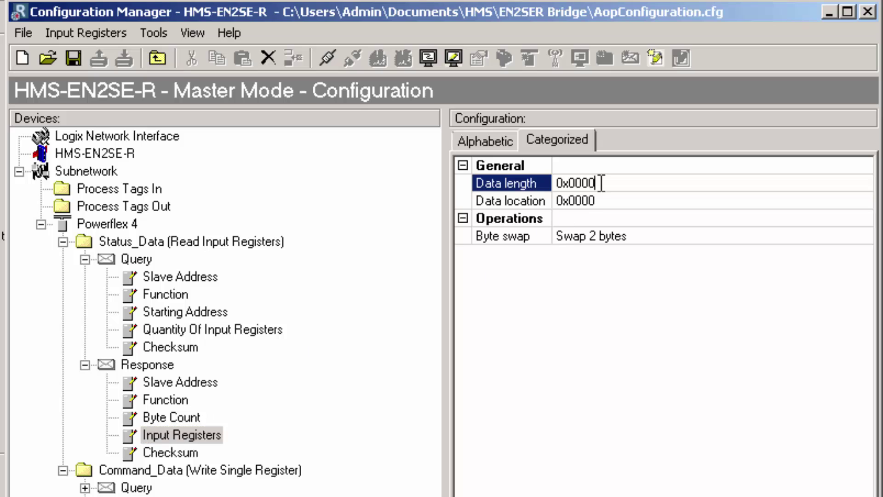
key(BackSpace)
text(2)
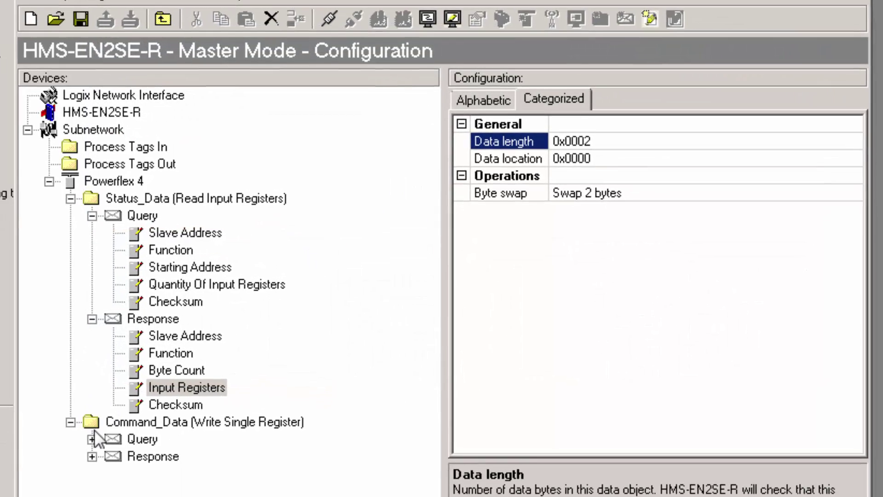
Expand the Command_Data query and response, and set the query's register address to 0x2000.
click(85, 488)
click(101, 473)
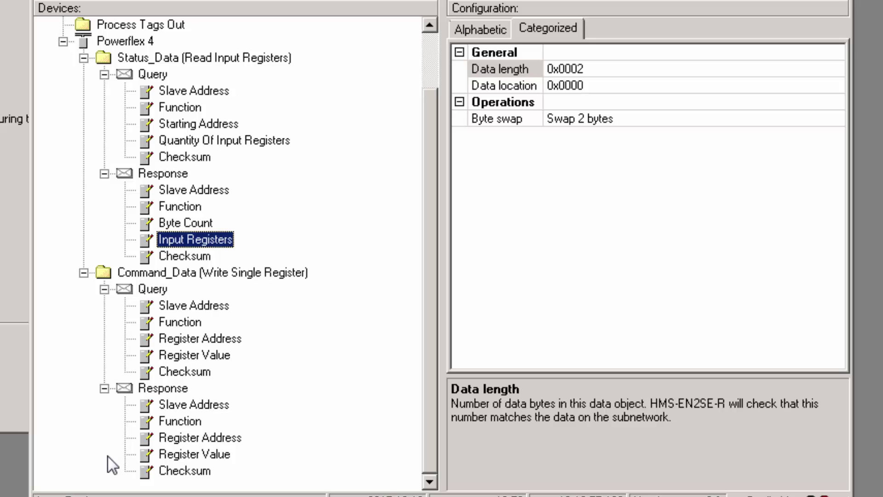
click(195, 341)
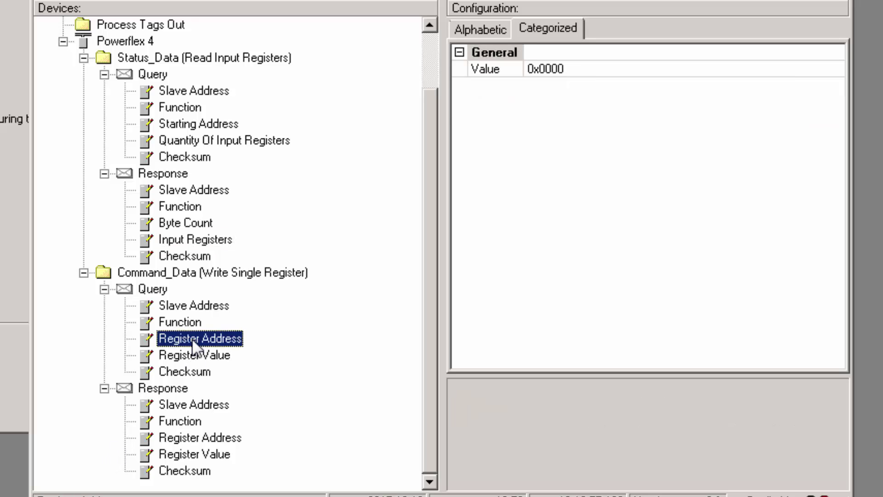
click(541, 70)
drag(539, 70, 644, 71)
text(2000)
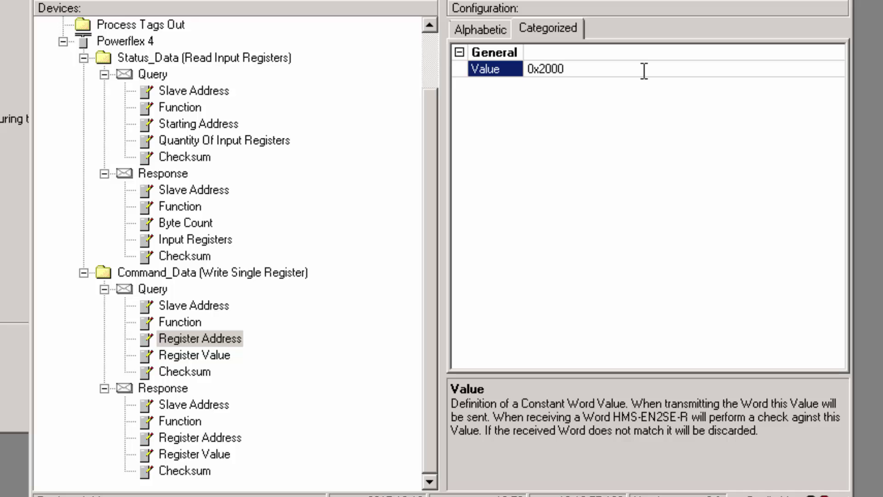
In the Command_Data query, set the register value's data location to 0x0200.
click(212, 354)
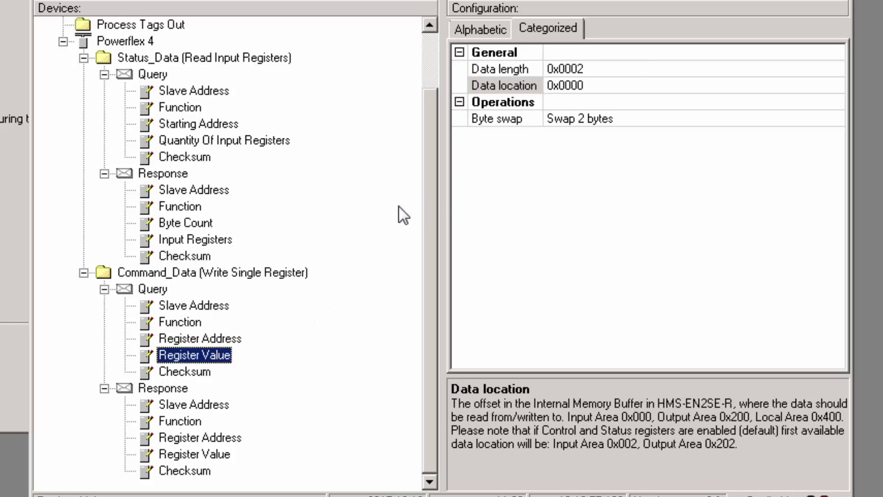
click(572, 87)
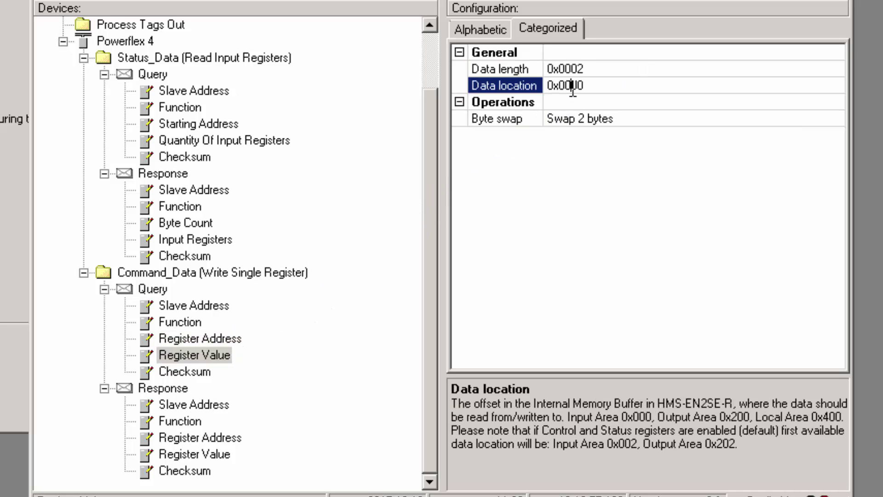
key(BackSpace)
text(2)
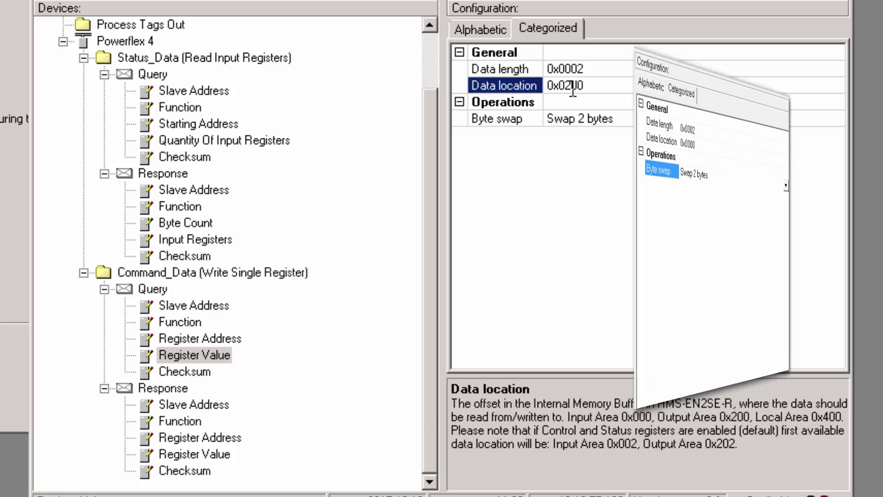
drag(394, 137, 341, 136)
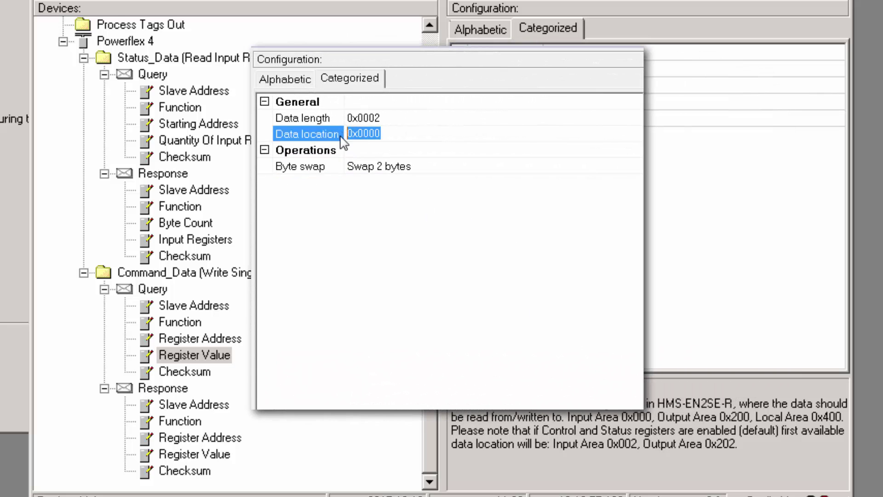
text(512)
key(Return)
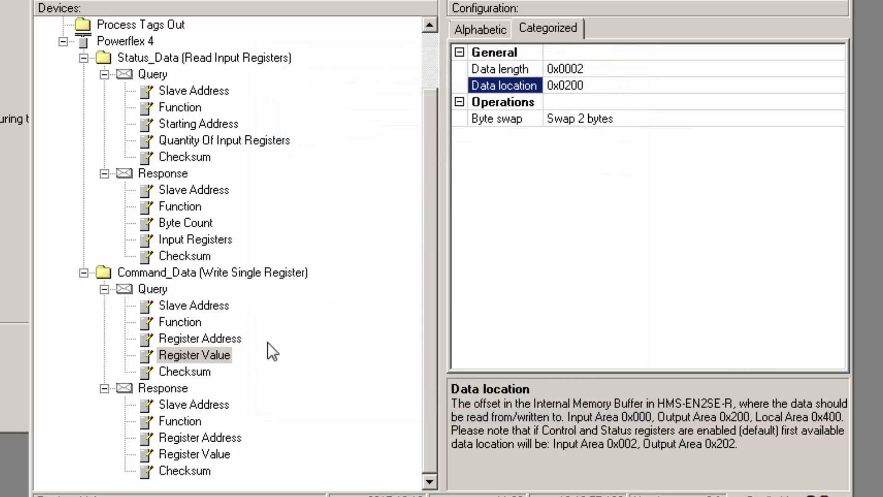
In the Command_Data response, set the register address value to 0x2000.
click(208, 437)
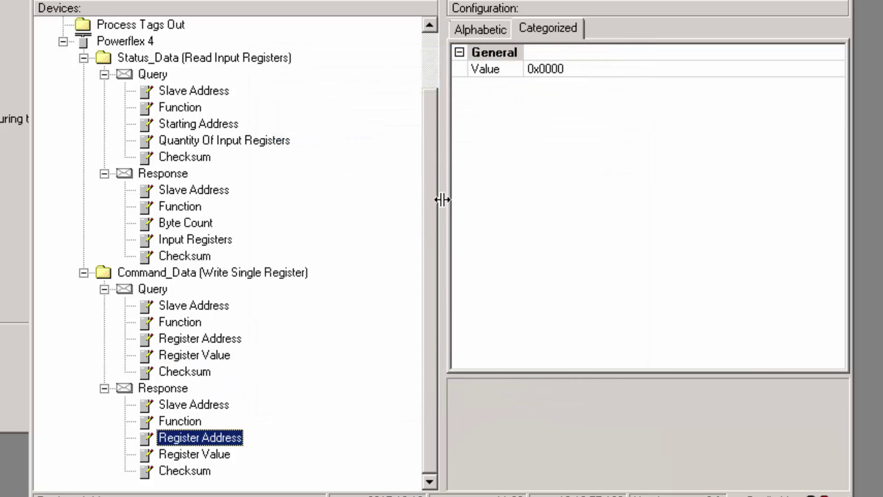
drag(537, 70, 597, 71)
text(2000)
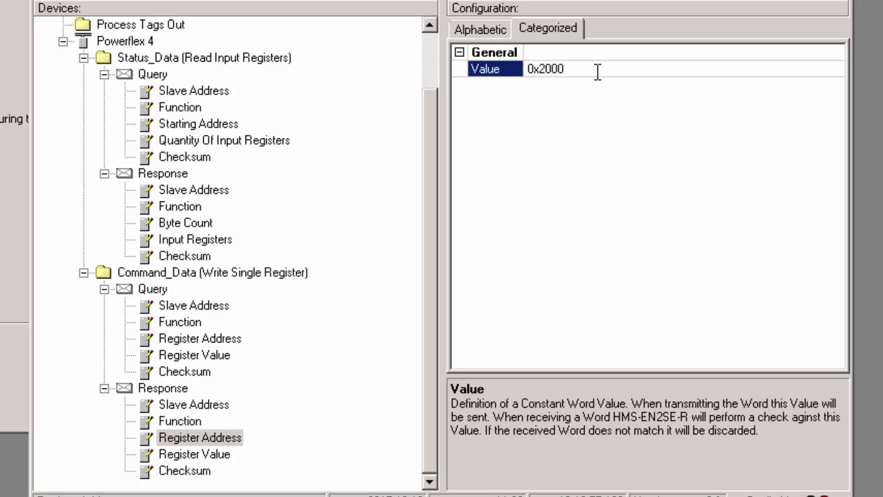
In the Command_Data response, set the register value's data length to 0x0002 and its data location to 0x0400.
click(213, 454)
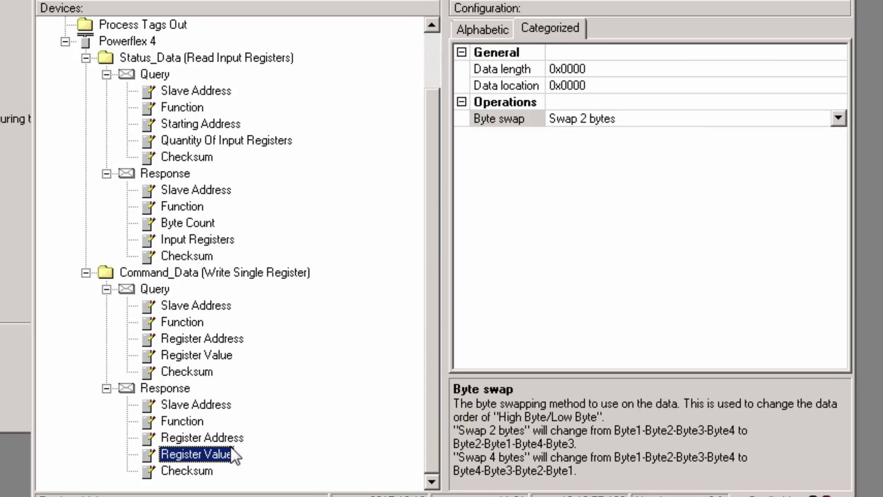
click(604, 67)
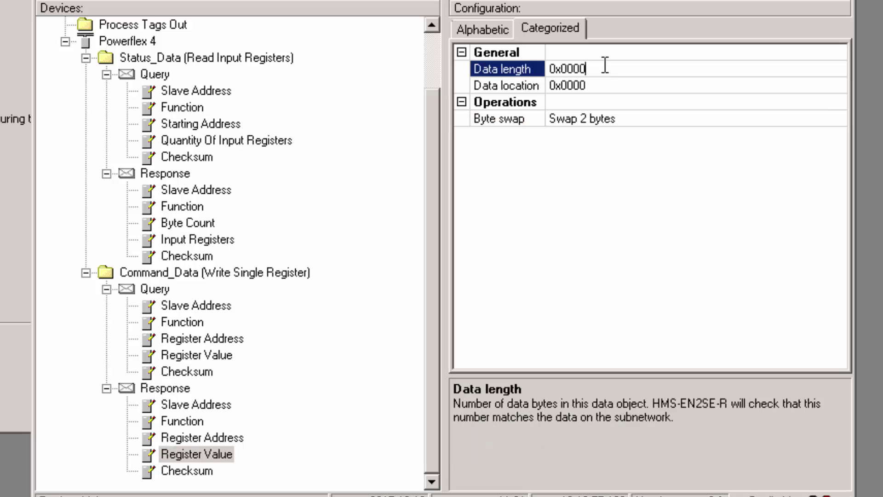
key(BackSpace)
text(2)
click(575, 87)
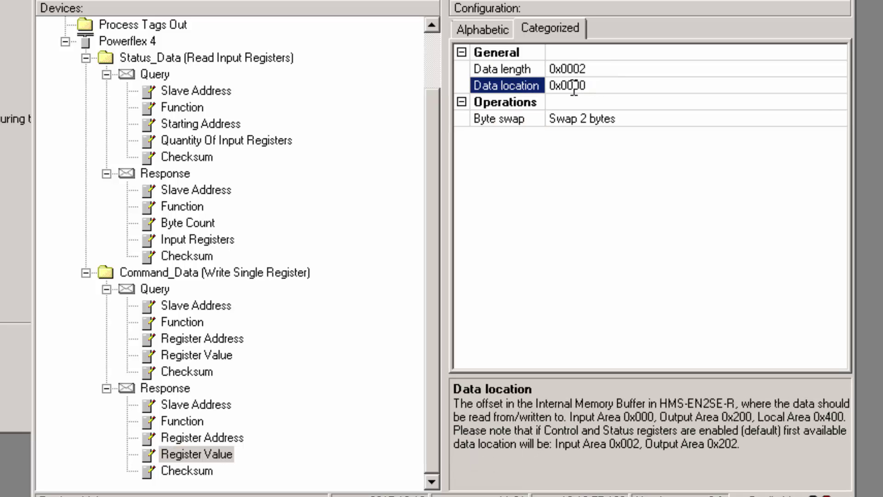
key(BackSpace)
text(4)
Review the Subnetwork's serial communication settings and the HMS-EN2SE-R module's interface and protocol settings.
scroll(430, 55, up, 2)
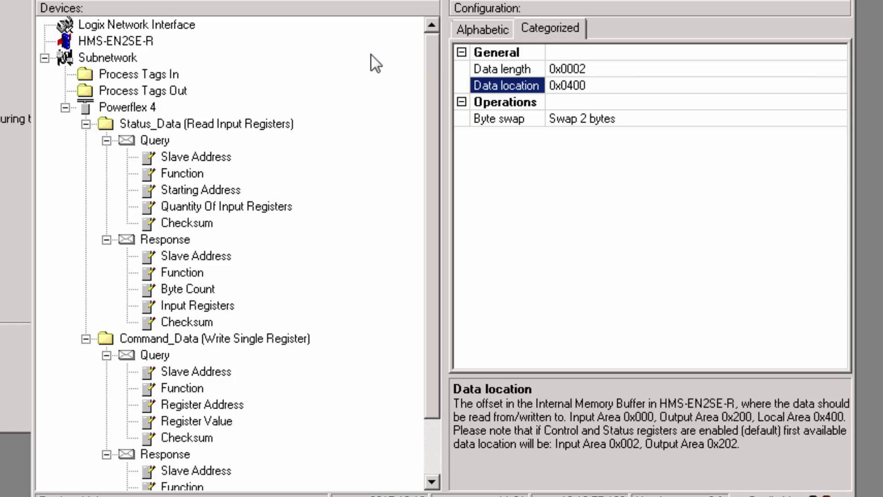
click(116, 57)
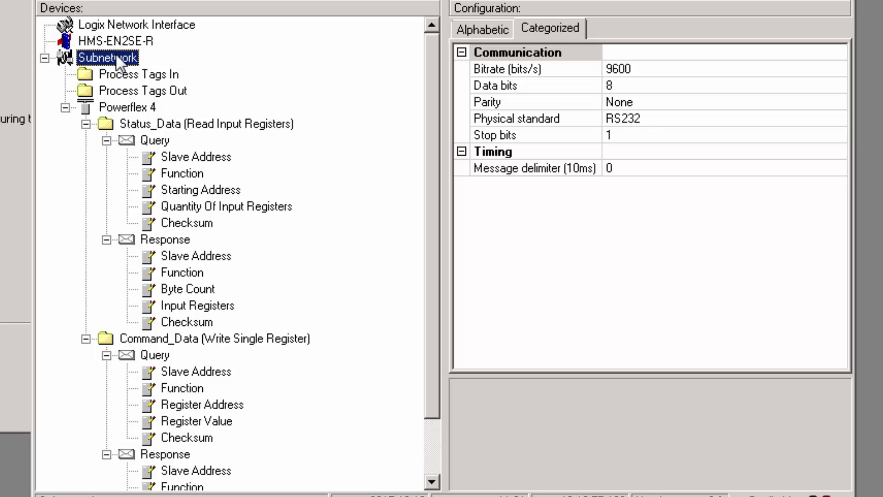
click(114, 40)
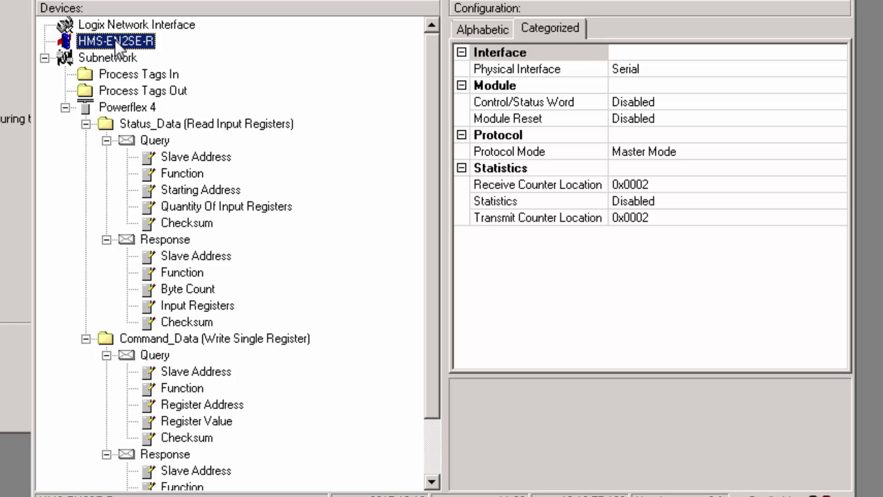
Open the Process Tags Editor for the Subnetwork and generate the process tags.
click(123, 61)
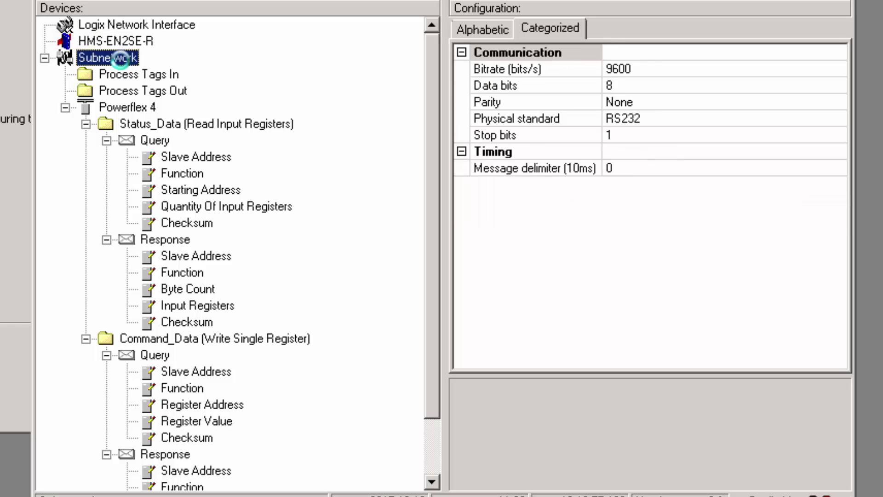
right_click(121, 61)
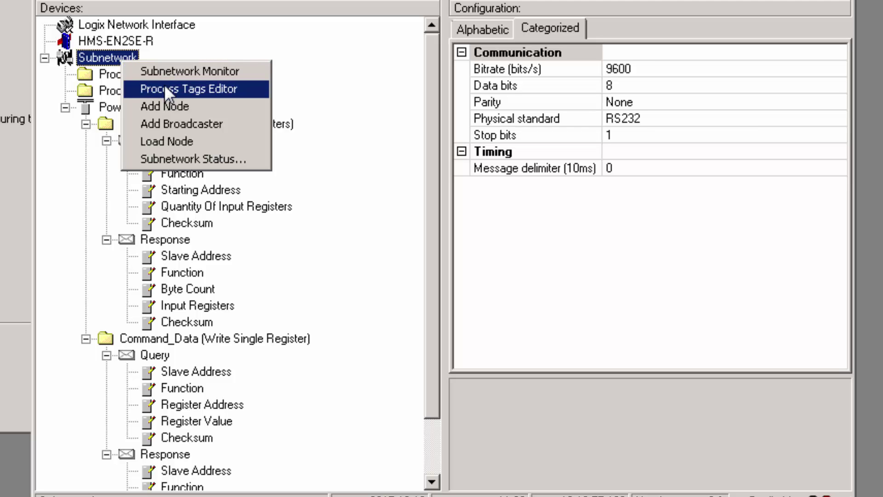
click(167, 73)
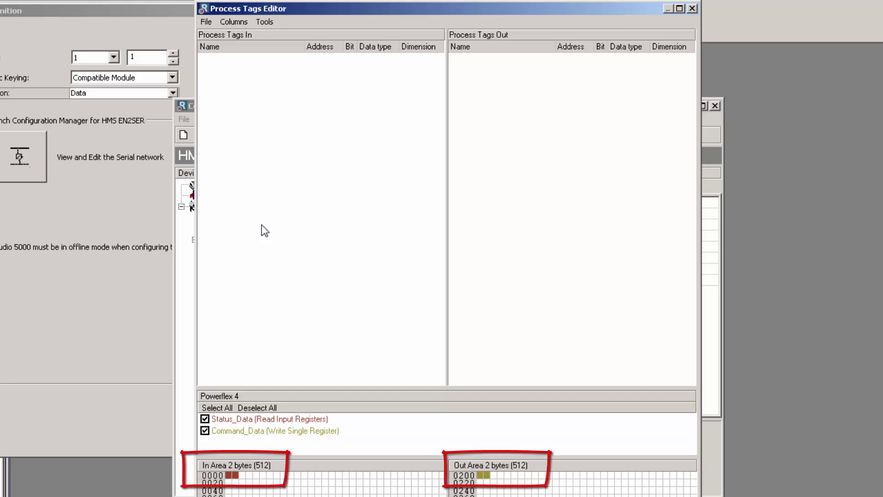
click(266, 24)
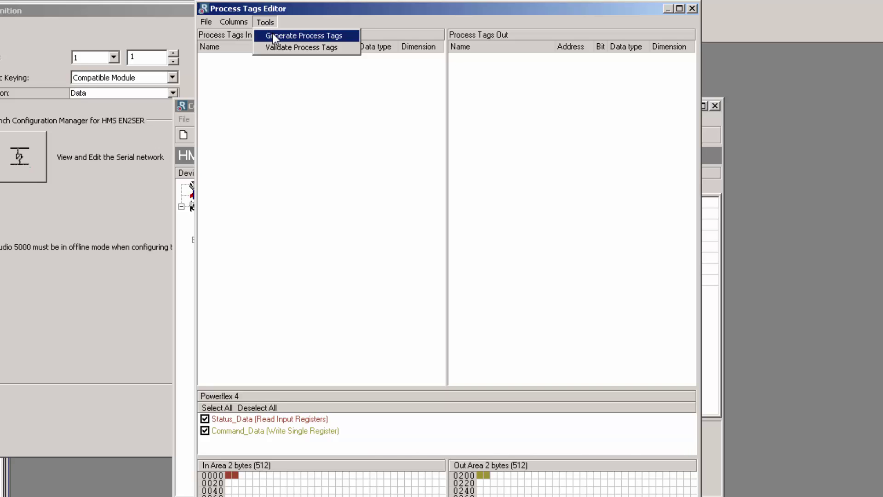
click(274, 38)
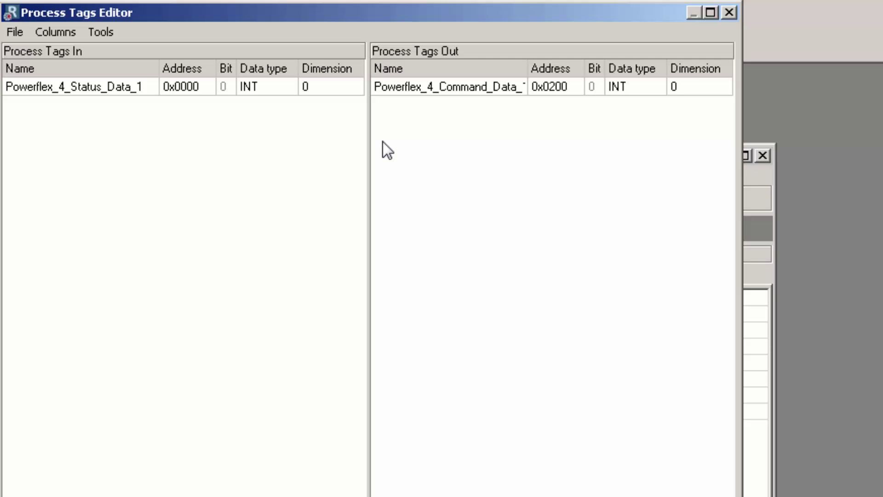
Rename the input process tag to Powerflex_4_Status_Data and the output process tag to Powerflex_4_Command_Data.
drag(741, 241, 869, 250)
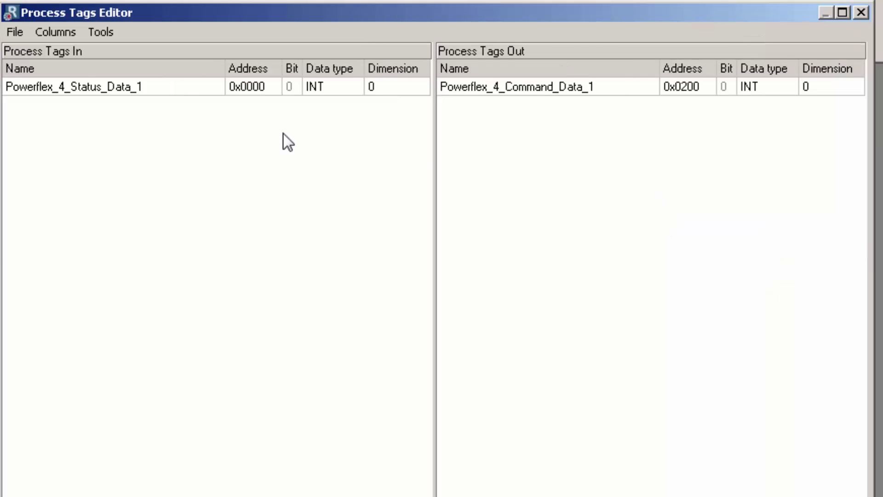
click(178, 88)
click(178, 87)
key(BackSpace)
key(BackSpace)
click(603, 87)
key(BackSpace)
key(BackSpace)
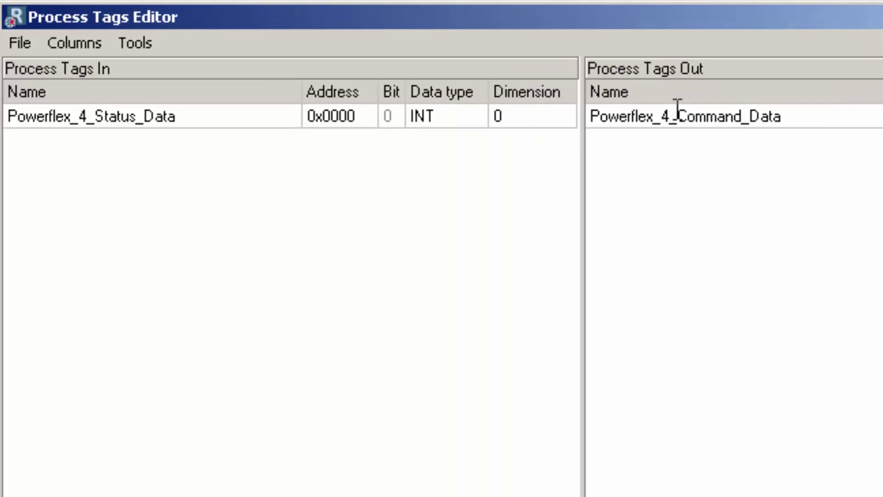
Examine the address, bit, data type options and dimension of the Powerflex_4_Status_Data tag.
click(367, 112)
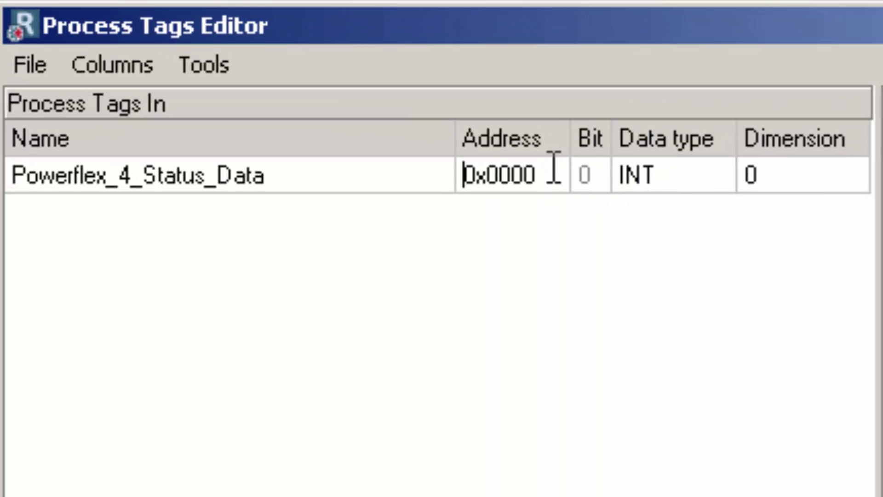
click(593, 166)
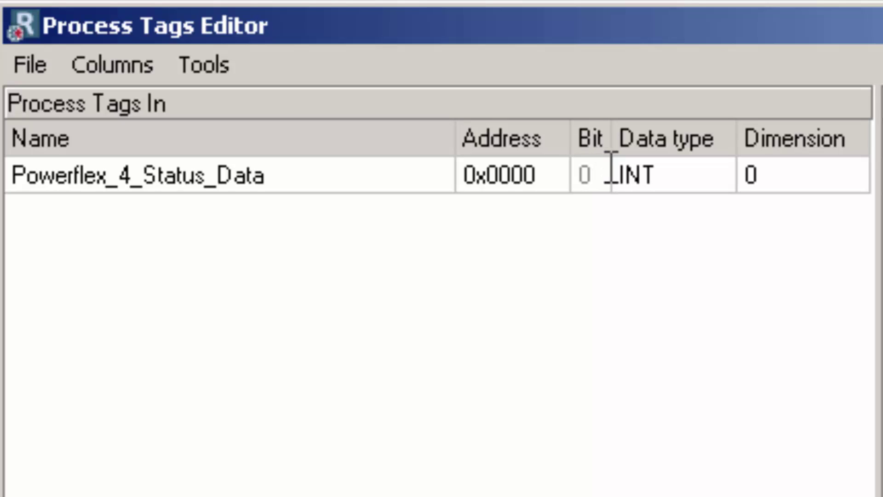
click(717, 175)
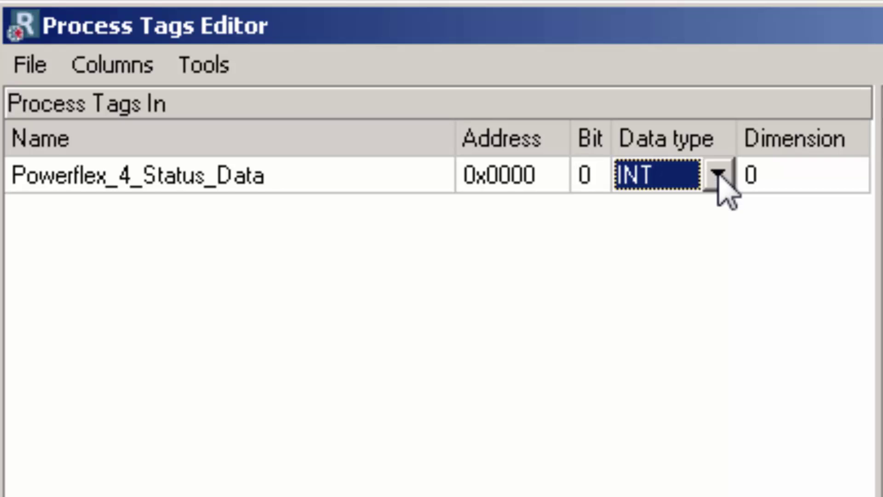
click(718, 175)
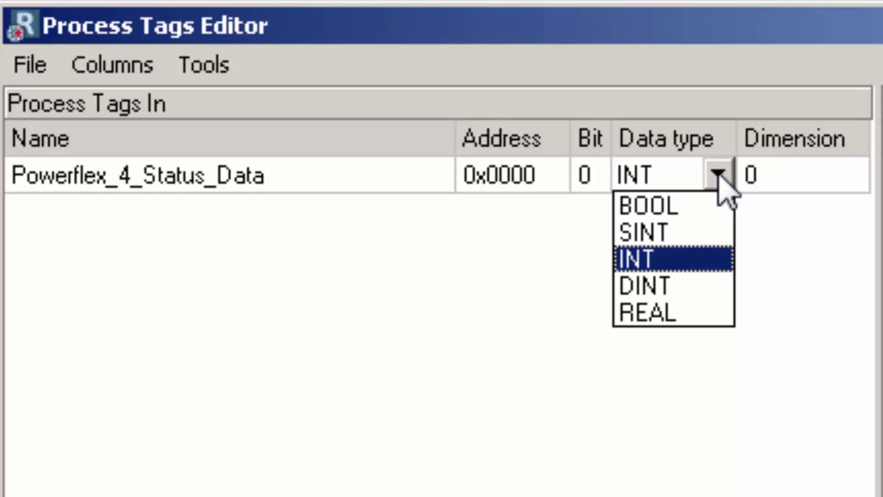
click(719, 176)
click(782, 173)
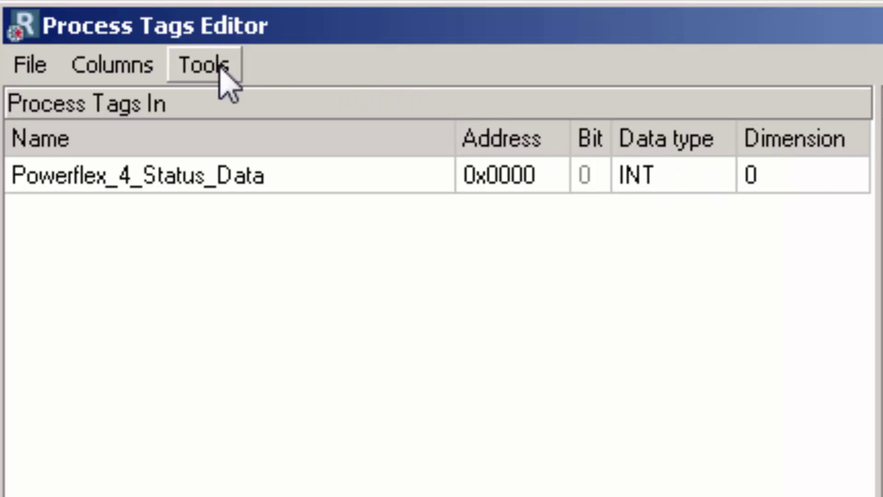
Exit the Process Tags Editor and apply the tag changes to the configuration.
click(36, 66)
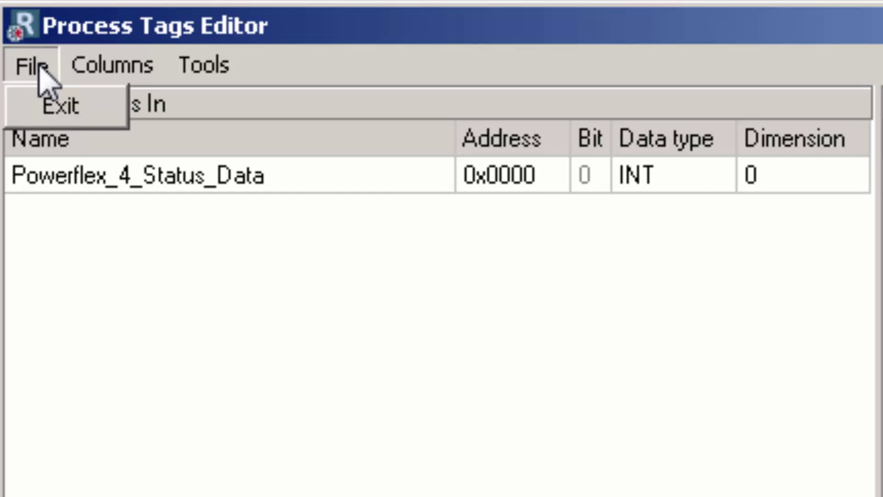
click(38, 109)
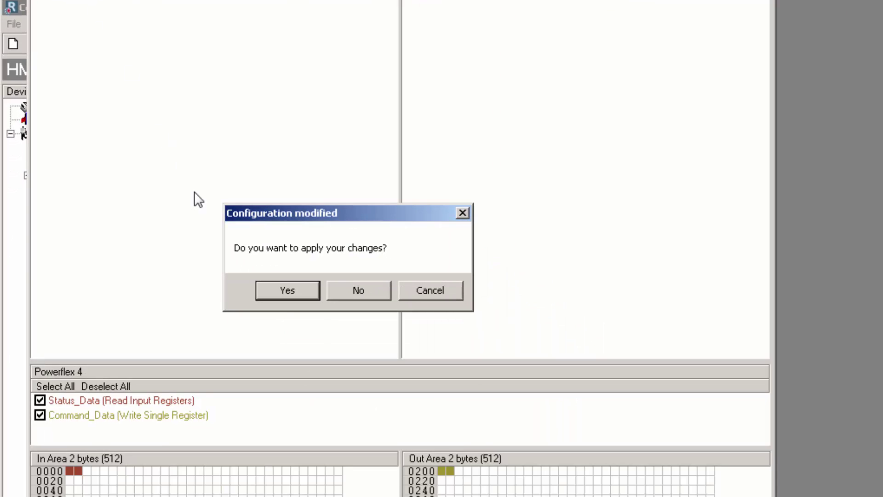
click(283, 295)
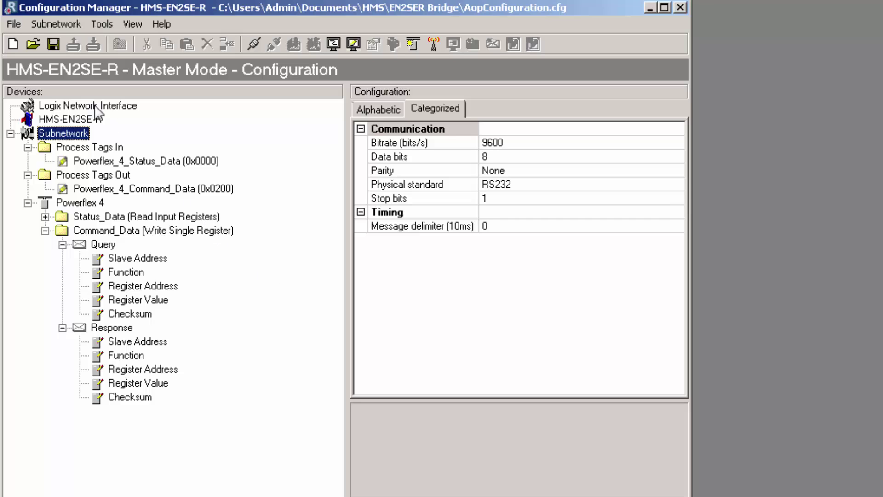
Open the TSC_Demo.cfg configuration and expand the Status_Data, Error_Codes, Frequency_Feedback and Speed_Reference transactions of the Powerflex 4 node.
click(17, 21)
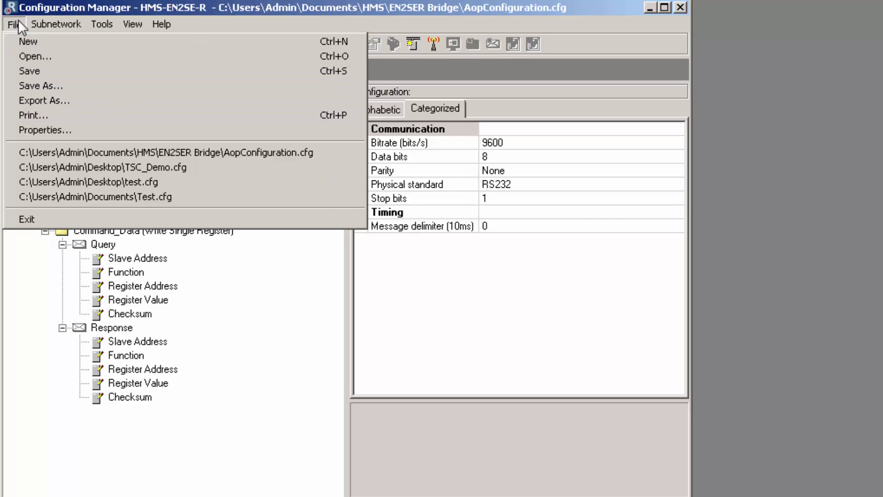
click(84, 167)
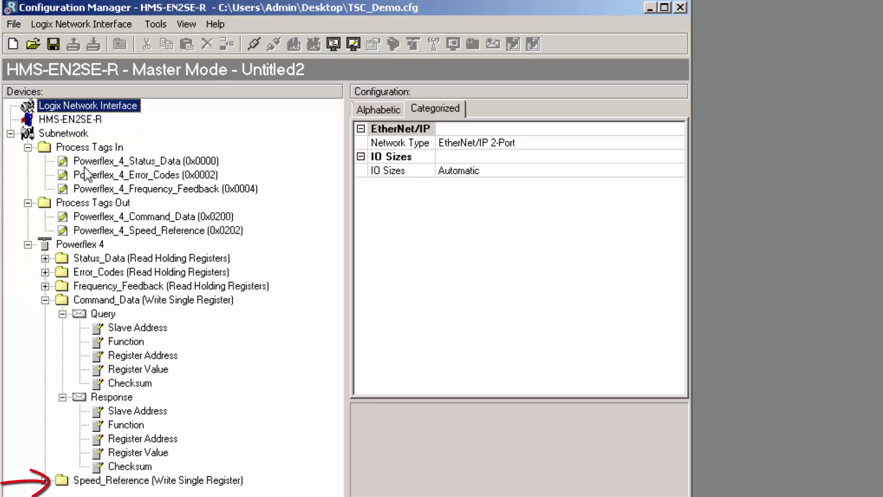
click(45, 258)
click(45, 300)
click(45, 341)
scroll(45, 343, down, 2)
click(45, 480)
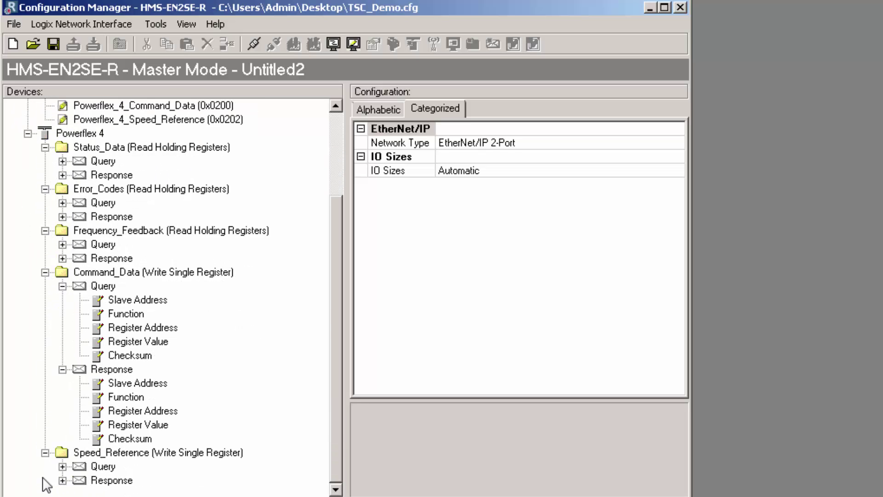
scroll(53, 468, up, 3)
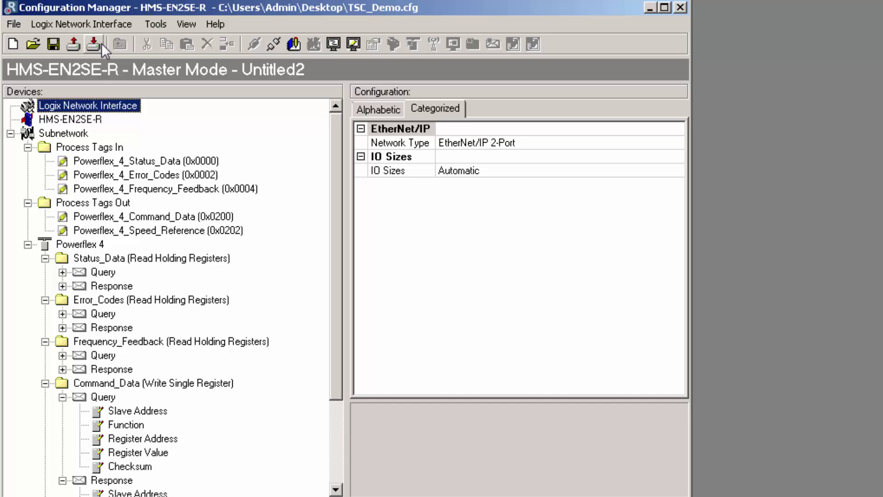
Inspect the Powerflex 4 node's memory areas in the Node Monitor, and close the monitor.
click(91, 249)
right_click(92, 249)
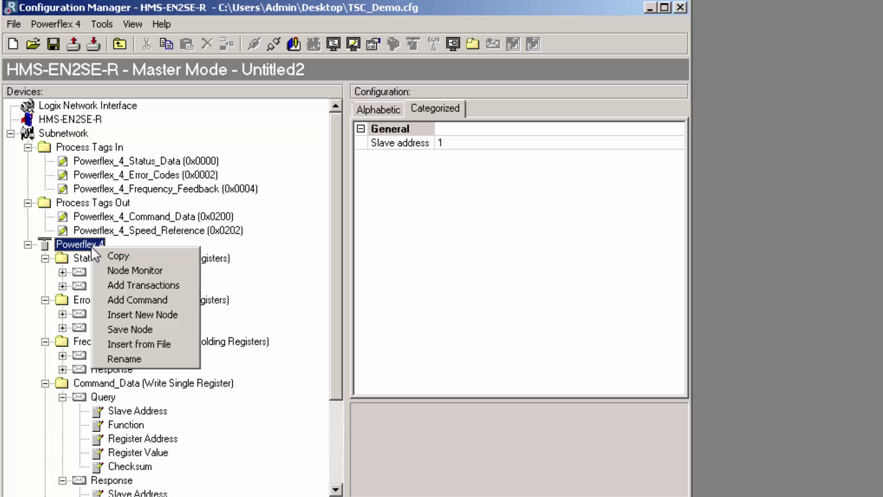
click(112, 269)
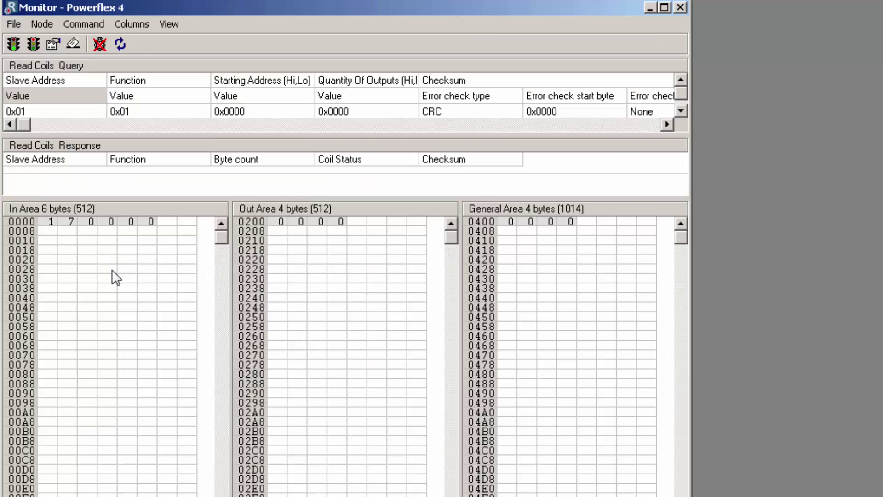
click(680, 7)
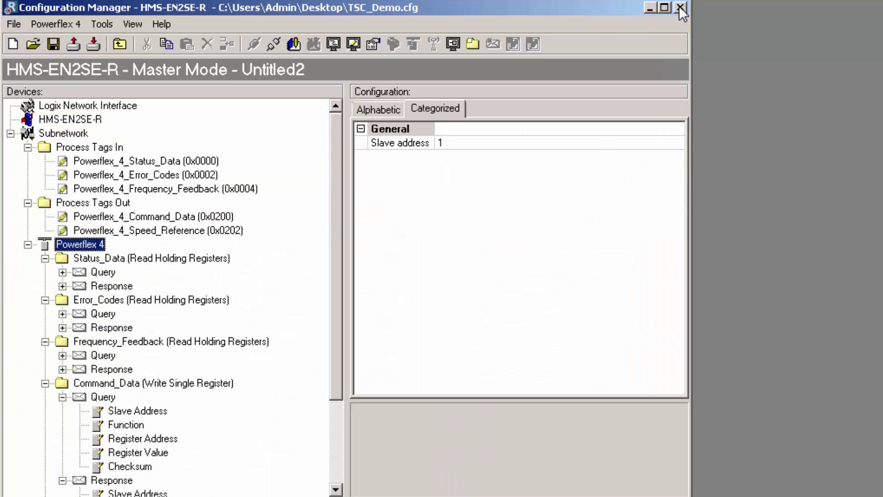
Record the serial traffic in "Log until full" mode, stop the log and review the logged RX and TX bytes.
click(294, 45)
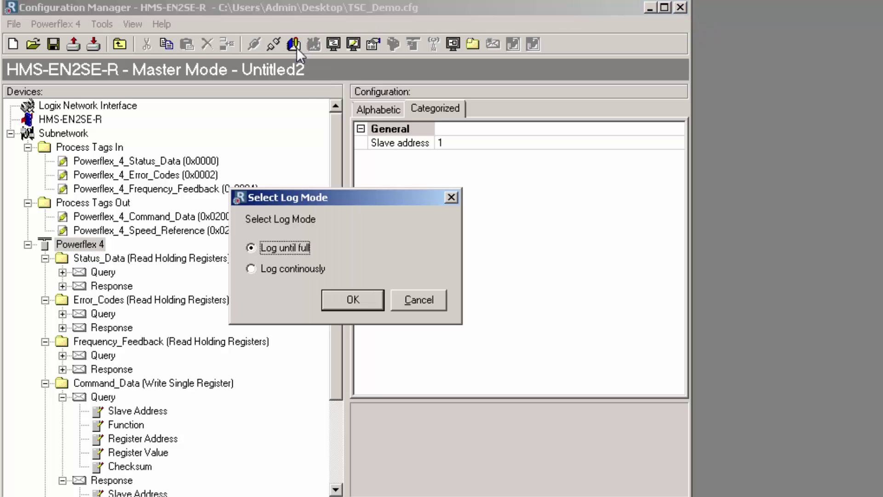
click(349, 296)
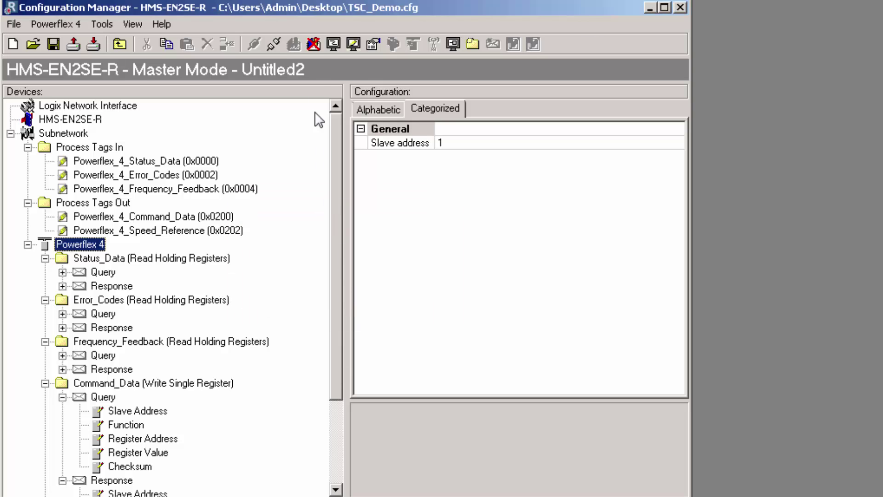
click(313, 43)
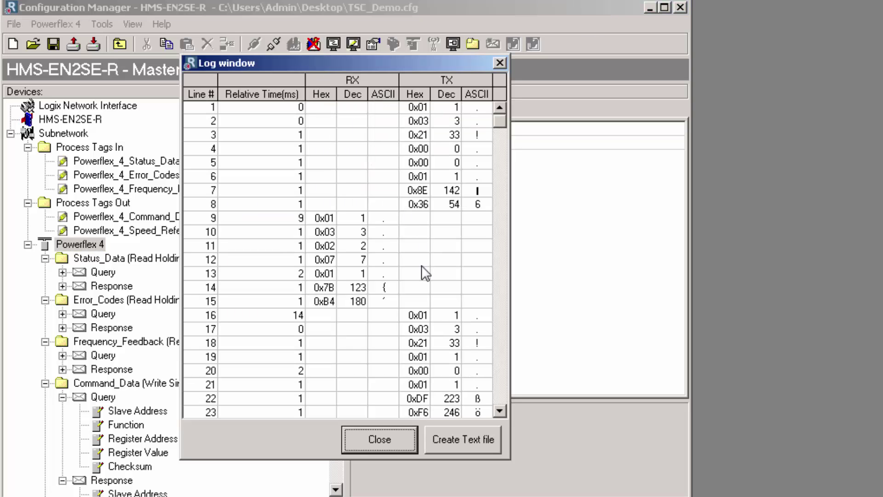
click(499, 410)
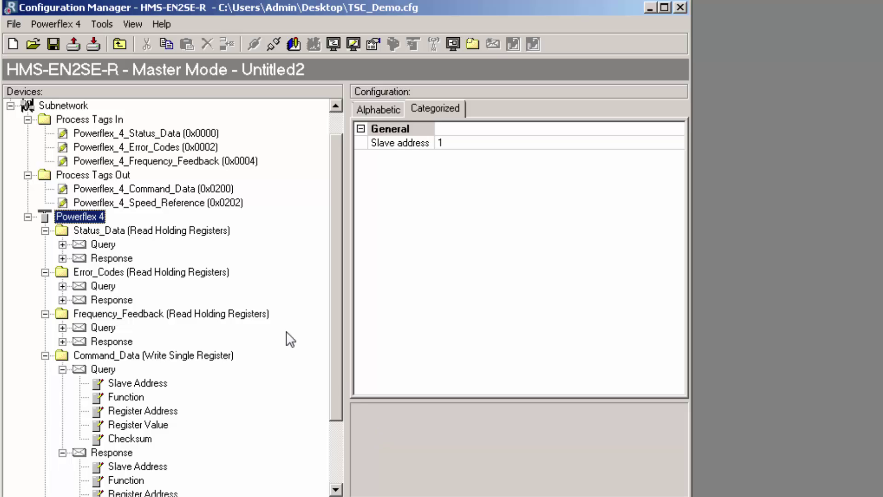
Exit the Configuration Manager, accept the HMS-EN2SER module properties with the module definition change, and close the module type selection.
click(16, 22)
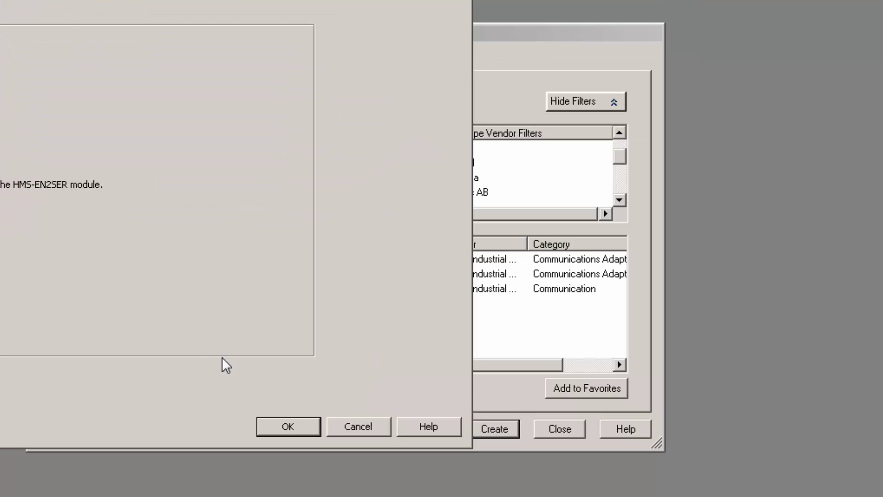
click(291, 424)
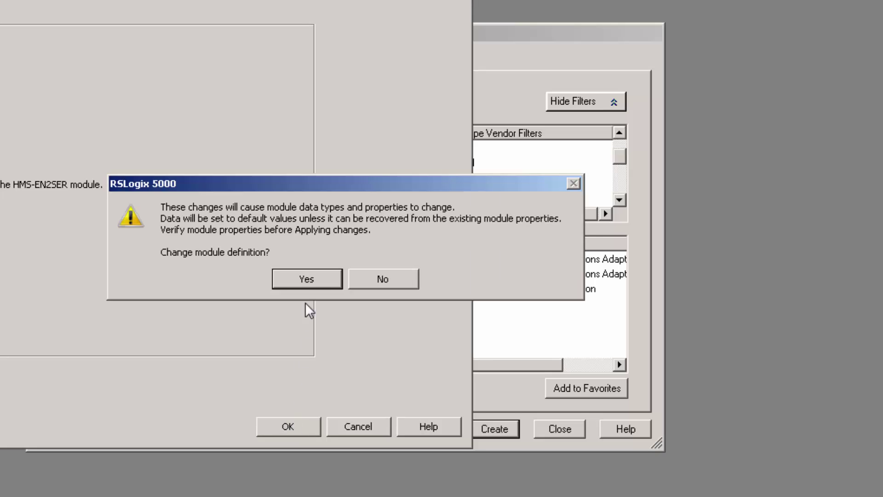
click(306, 278)
click(355, 320)
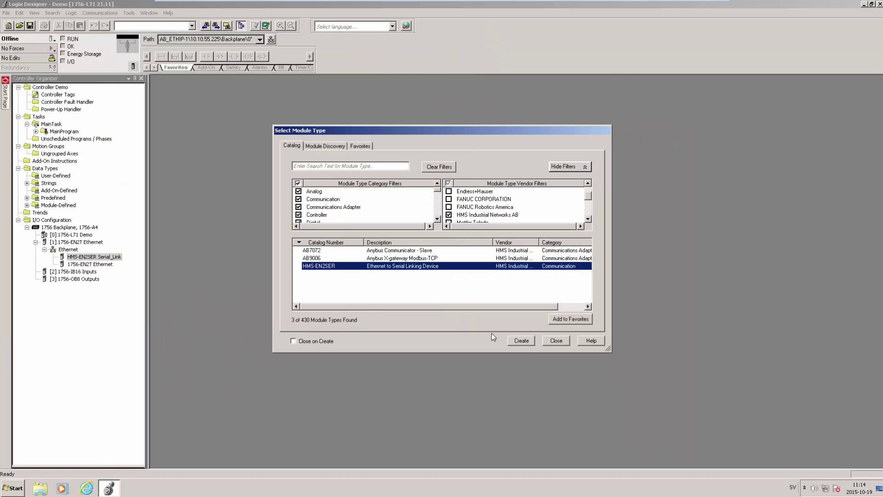
click(557, 351)
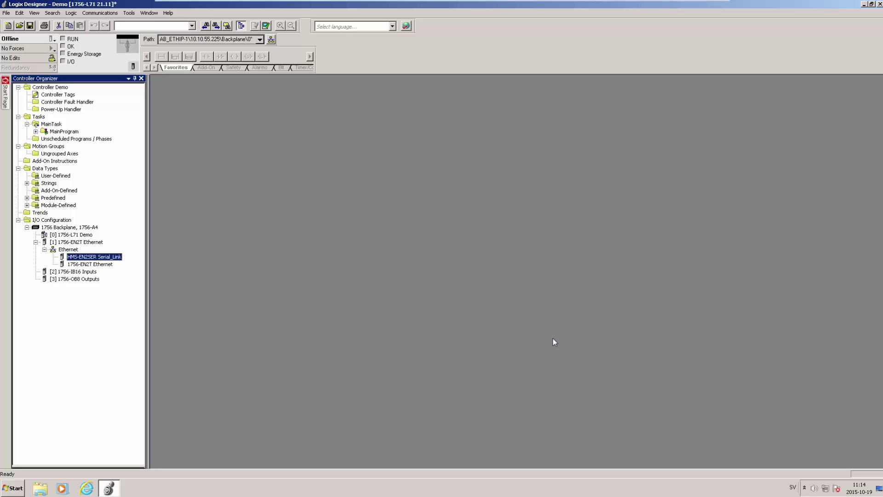
Open the controller tags and expand Serial_Link:I and Serial_Link:O to examine the Powerflex 4 input and output tags.
double_click(57, 94)
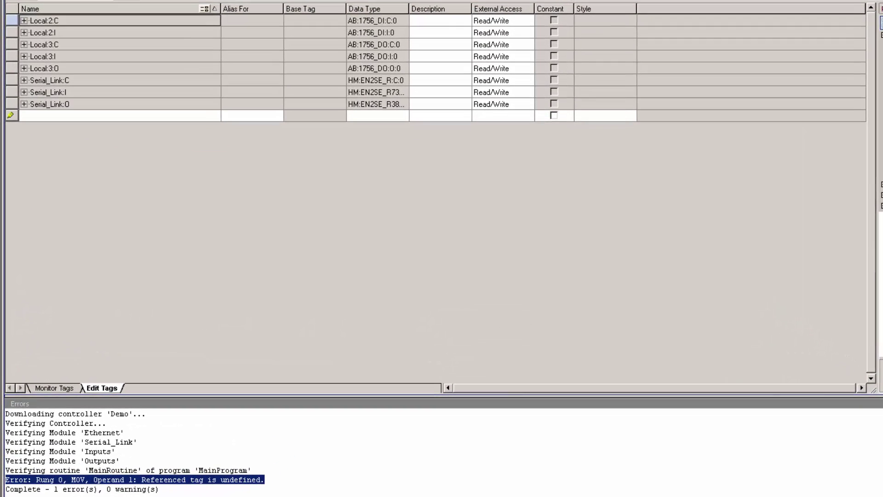
click(20, 90)
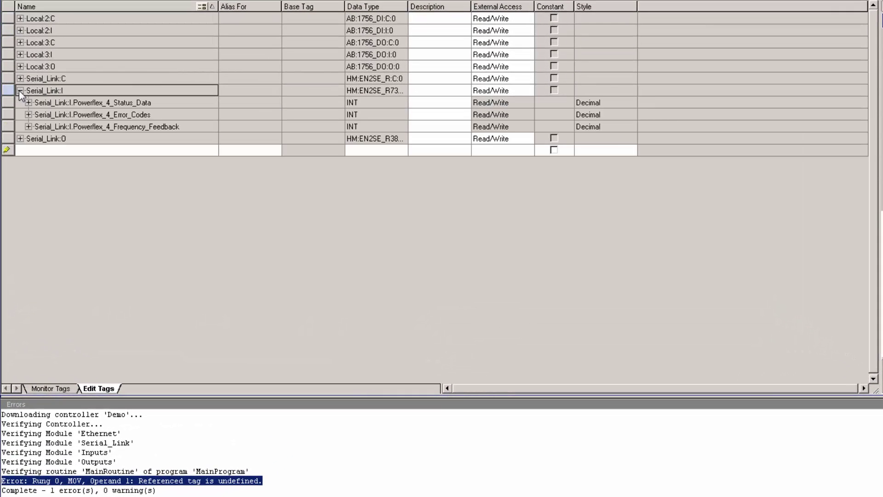
click(20, 139)
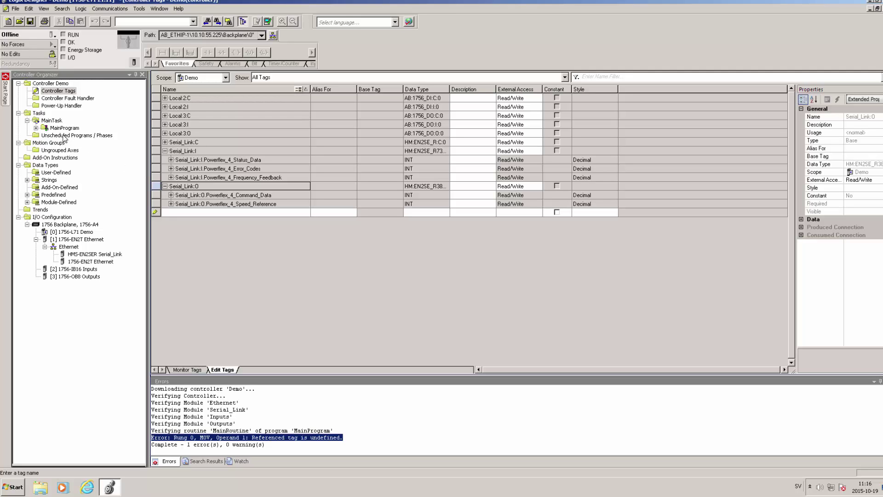
Open MainProgram's MainRoutine and add a MOV instruction to rung 0.
click(37, 128)
double_click(73, 143)
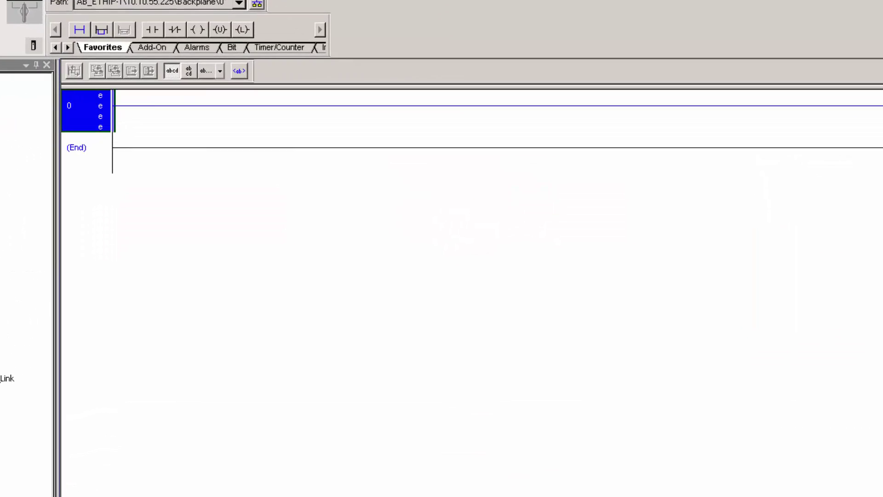
double_click(82, 114)
text(MOV)
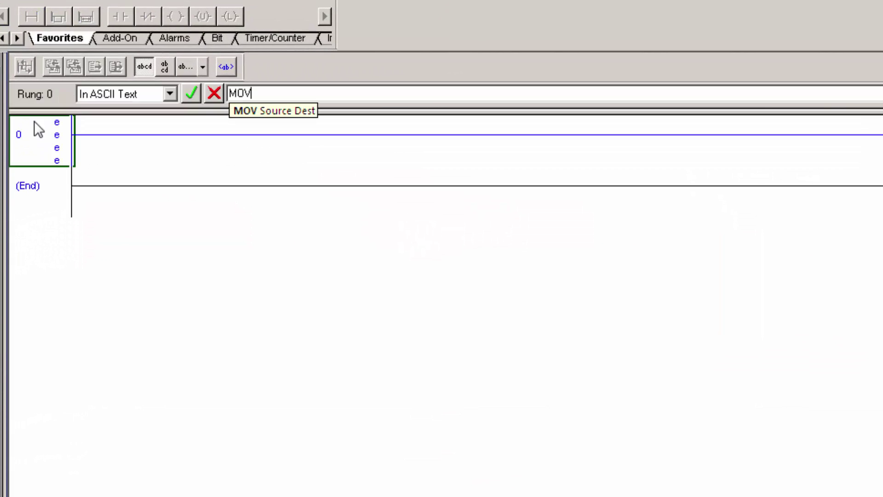
key(Return)
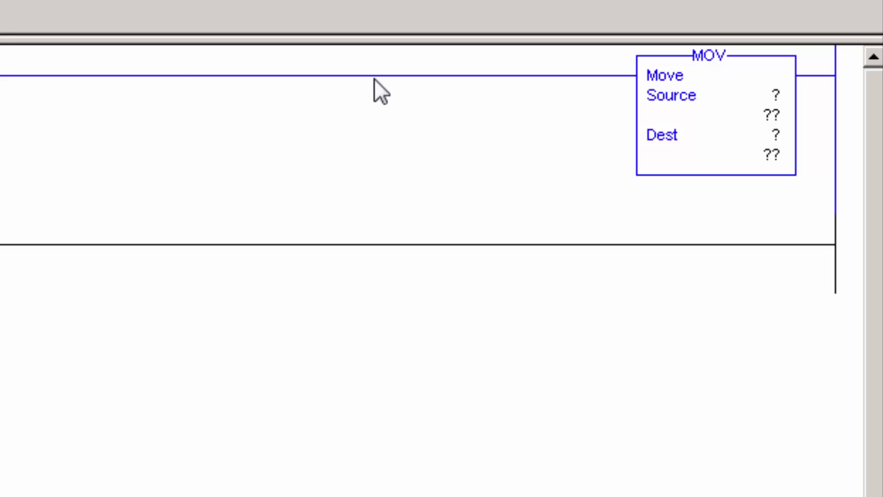
Set the MOV instruction's source to 100 and its destination to Serial_Link:O.Powerflex_4_Speed_Reference.
double_click(776, 96)
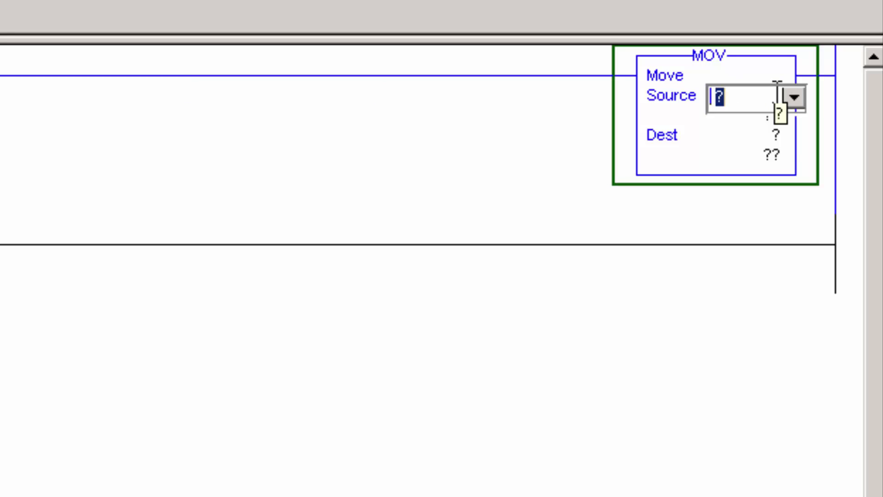
text(100)
key(Return)
click(793, 136)
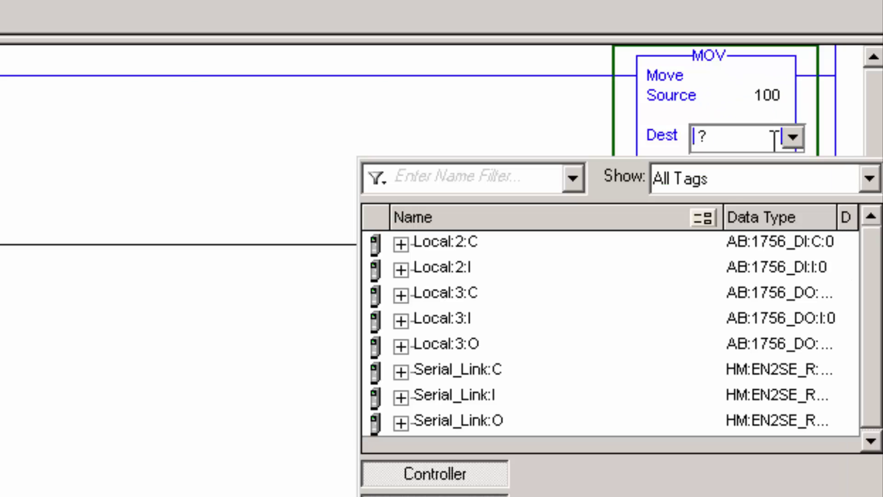
click(402, 420)
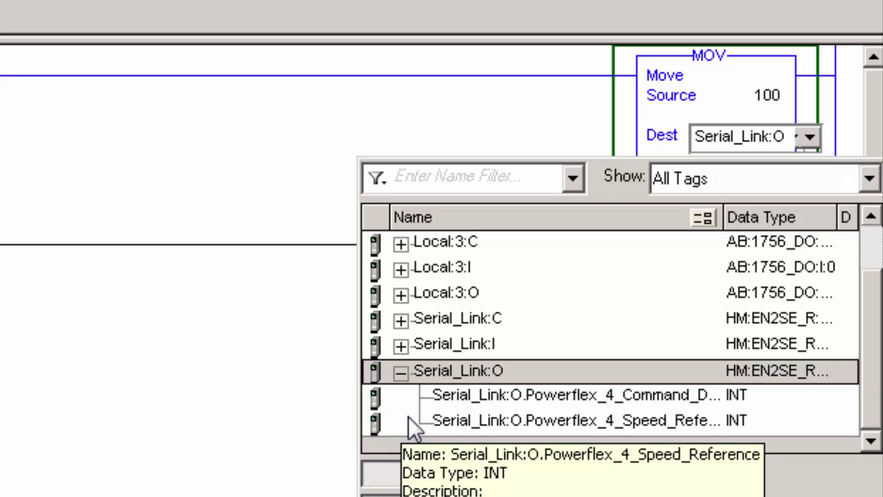
click(454, 422)
double_click(454, 420)
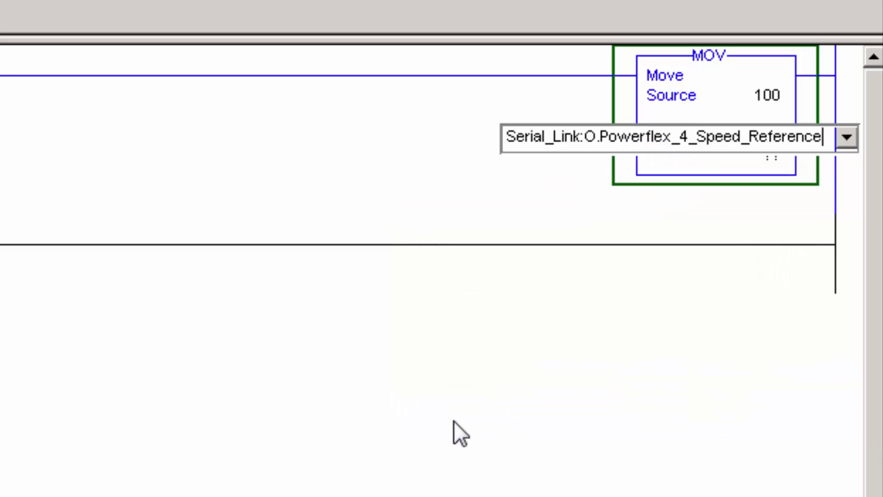
key(Return)
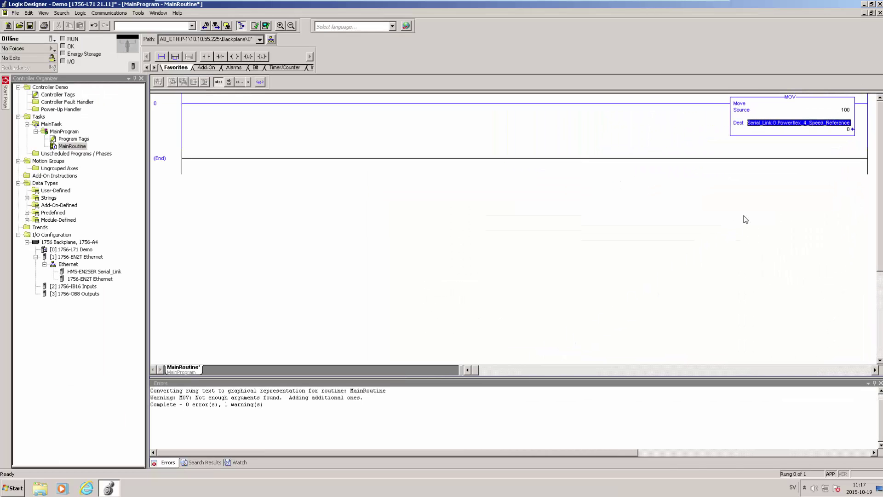